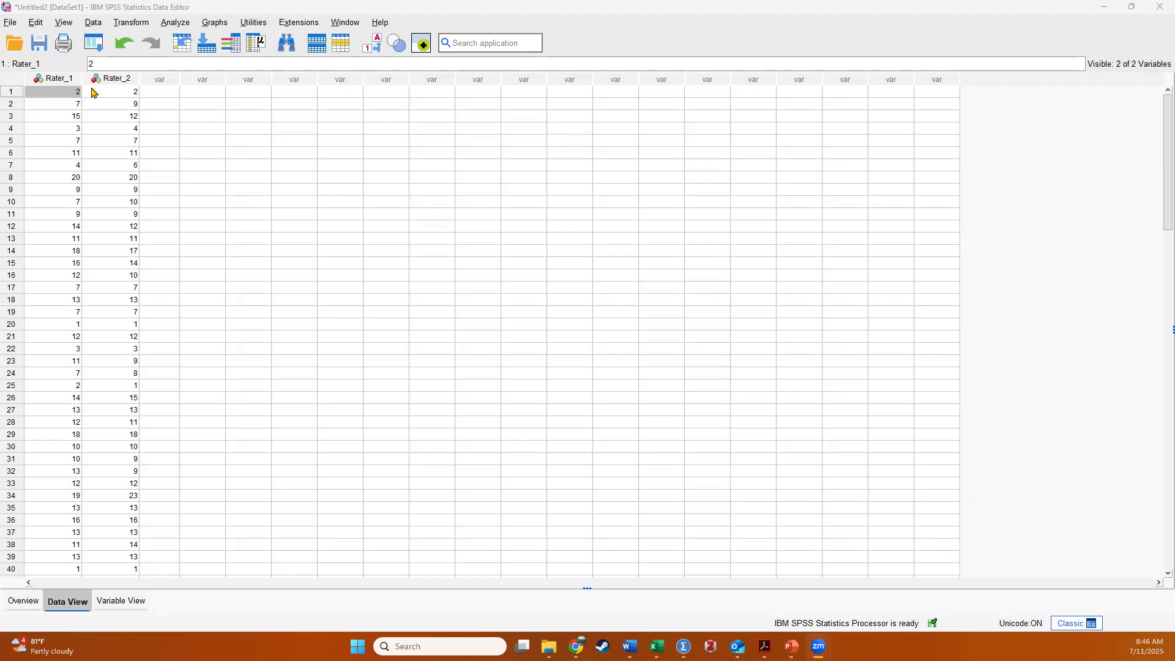
# - Start a scale reliability analysis and remove Rater_1 and Rater_2 from its preset items
pyautogui.click(160, 80)
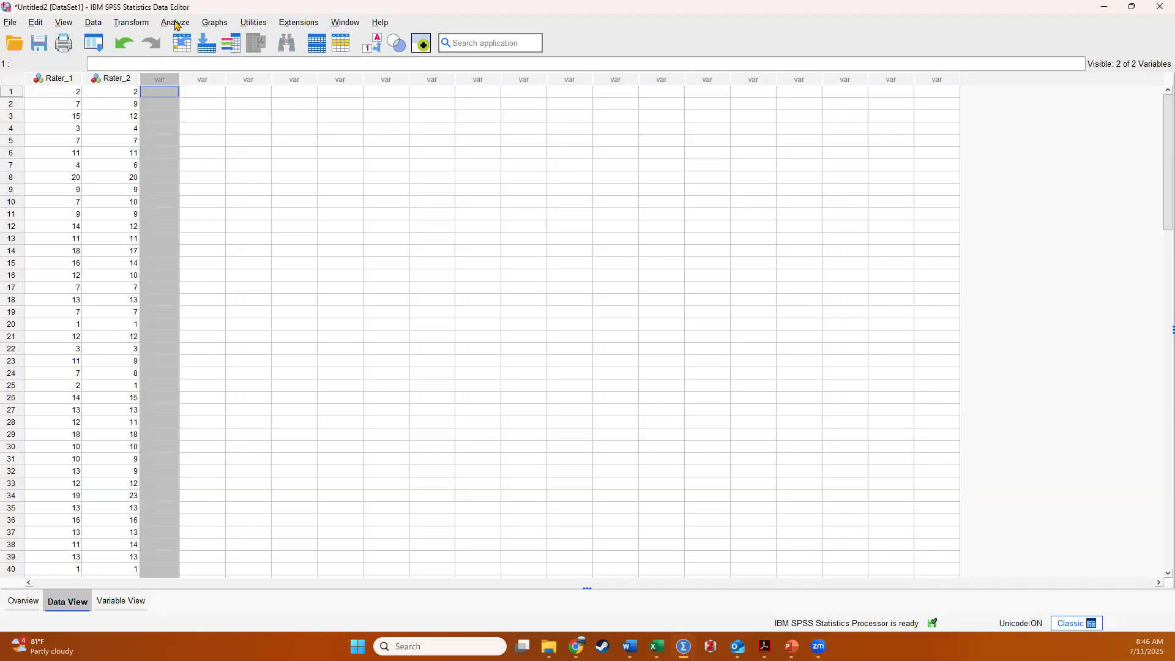
pyautogui.click(175, 24)
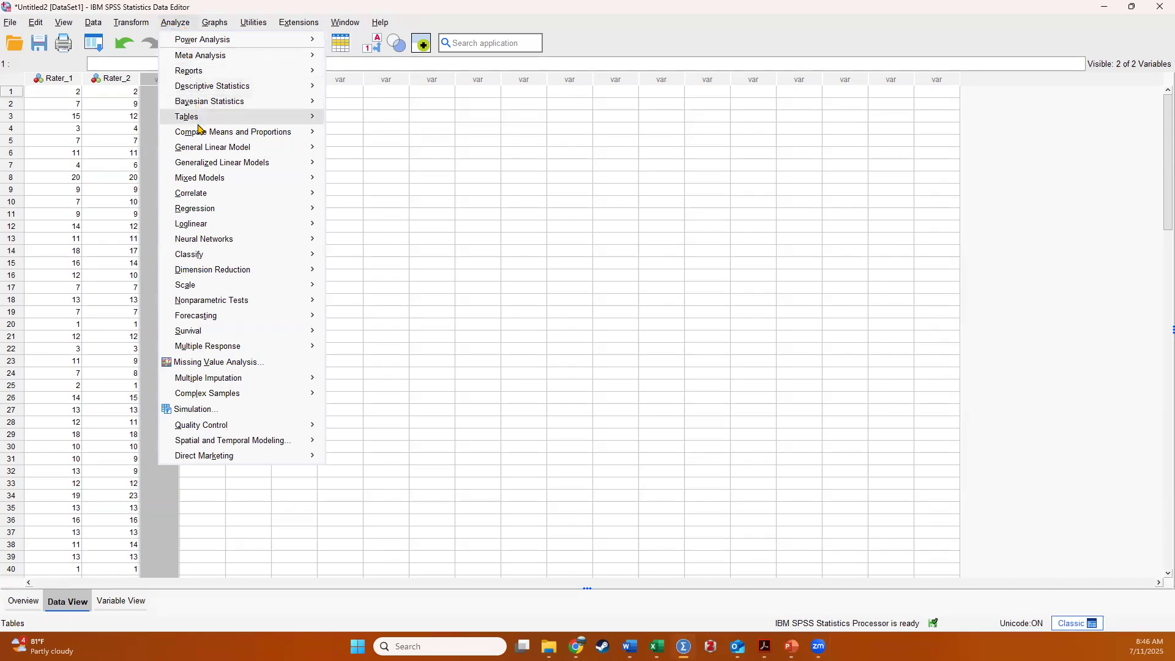
pyautogui.moveTo(251, 283)
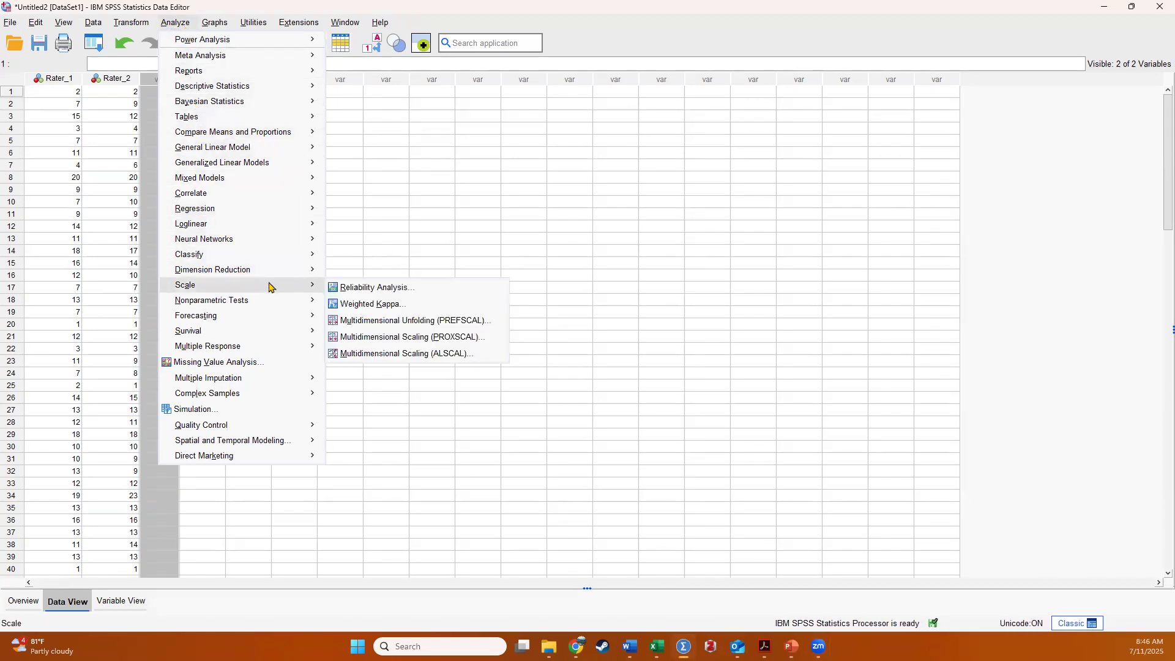
pyautogui.click(437, 288)
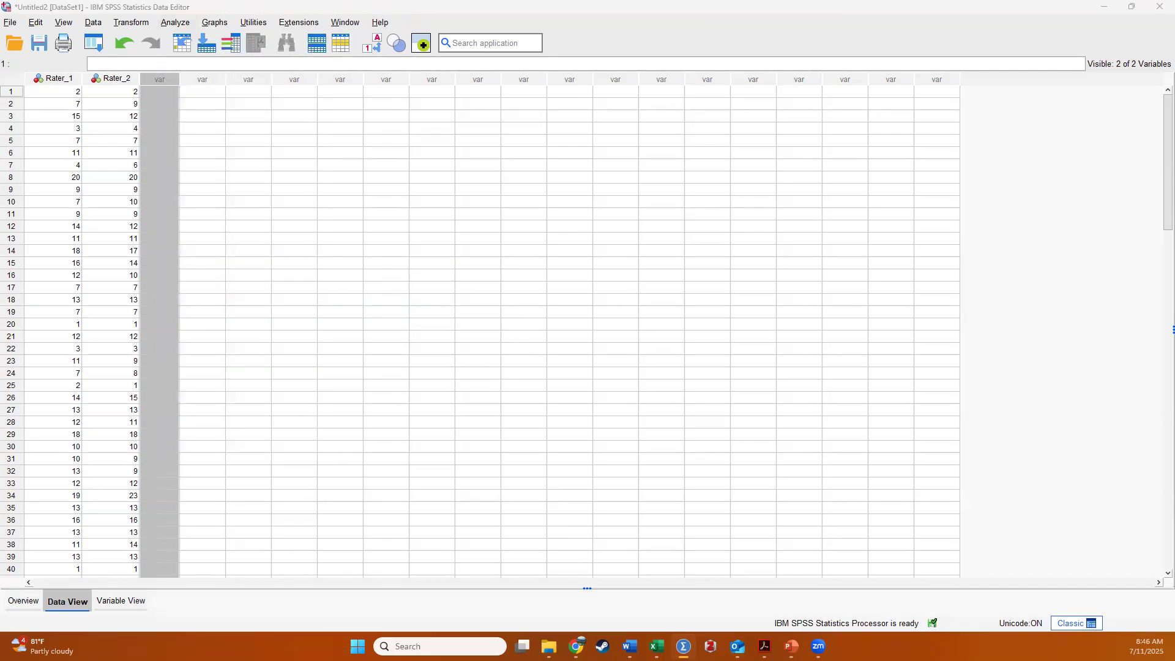
pyautogui.click(635, 188)
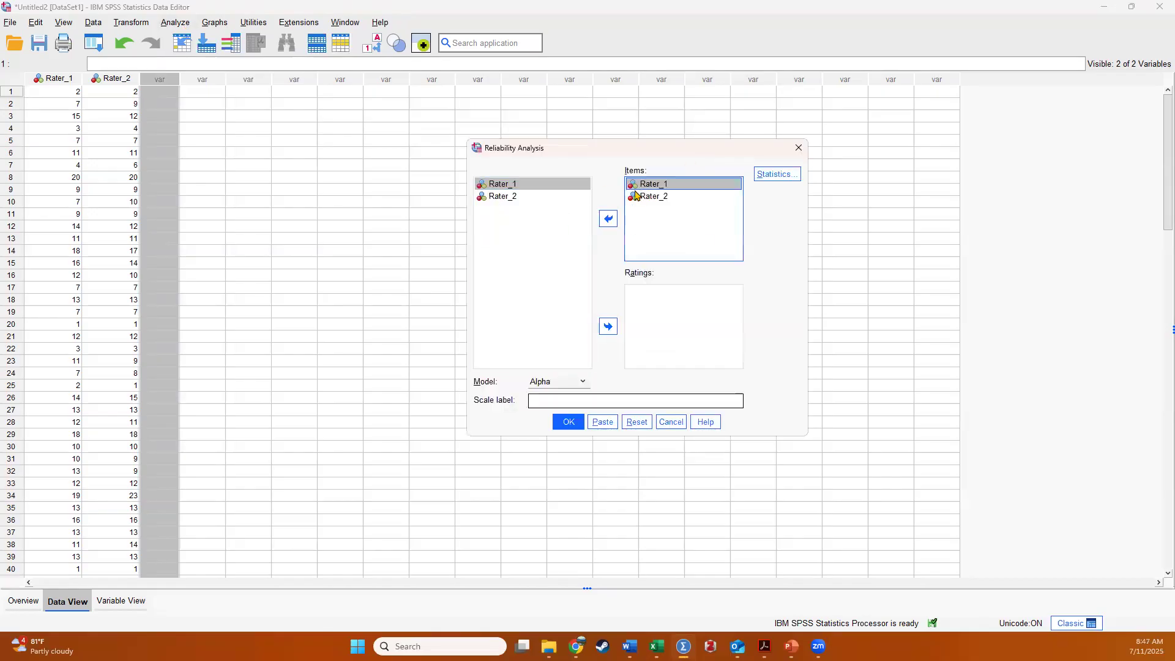
pyautogui.click(608, 219)
pyautogui.click(644, 190)
pyautogui.click(607, 219)
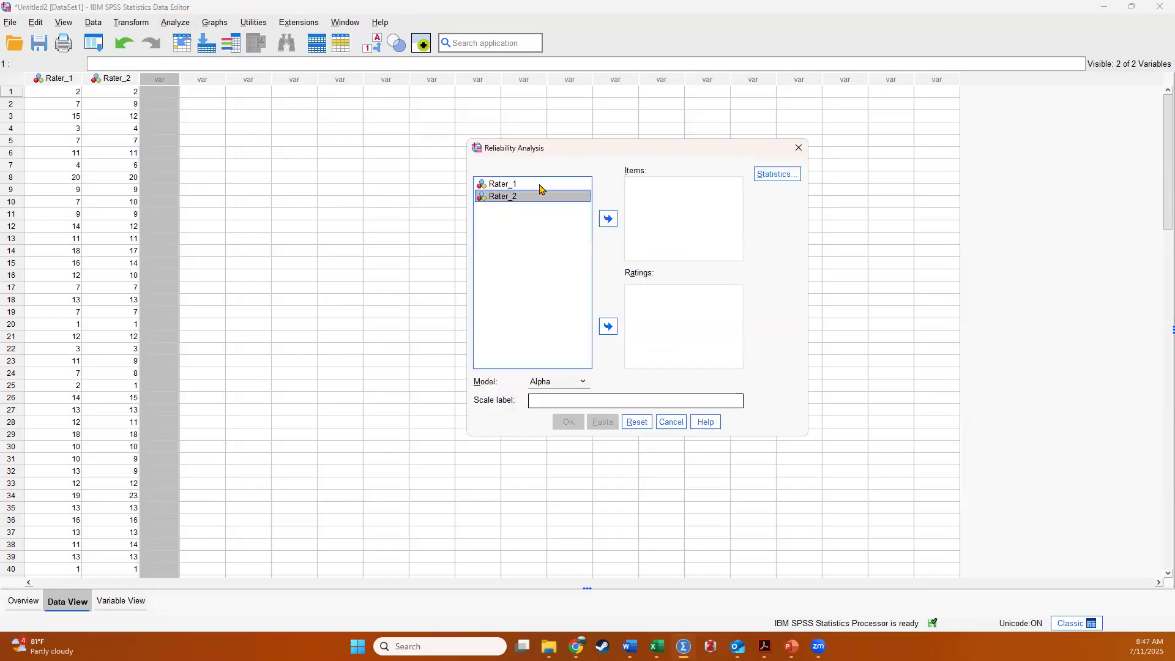
# - Add Rater_1 and Rater_2 as the items of the reliability analysis
pyautogui.click(541, 185)
pyautogui.click(605, 216)
pyautogui.click(543, 196)
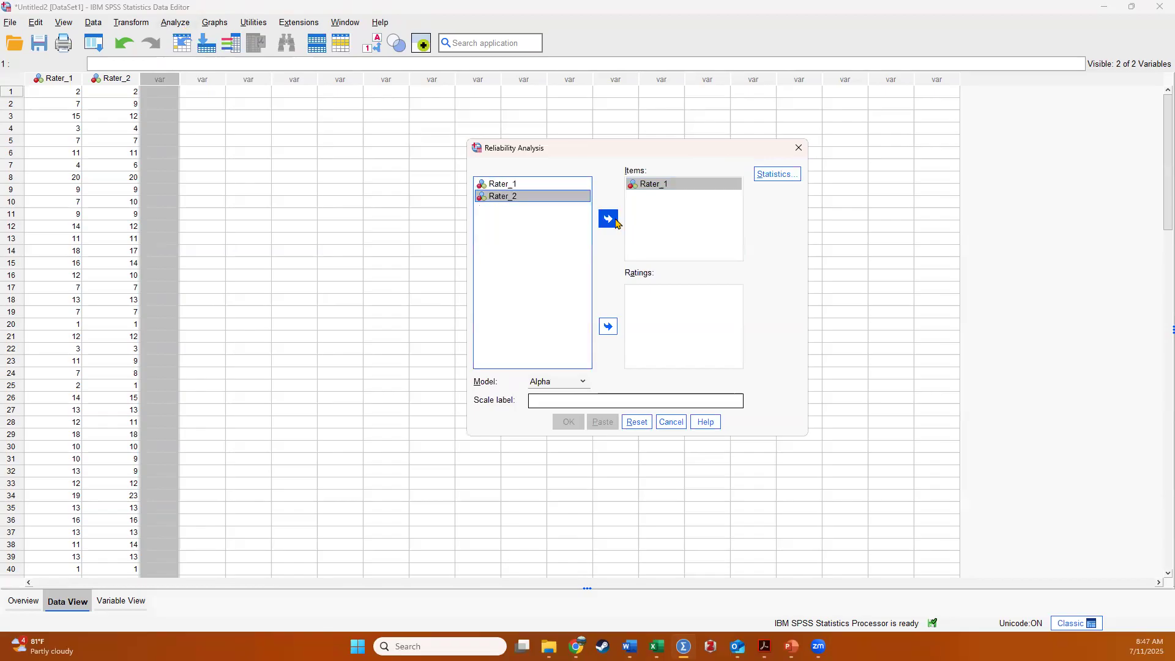
pyautogui.click(608, 220)
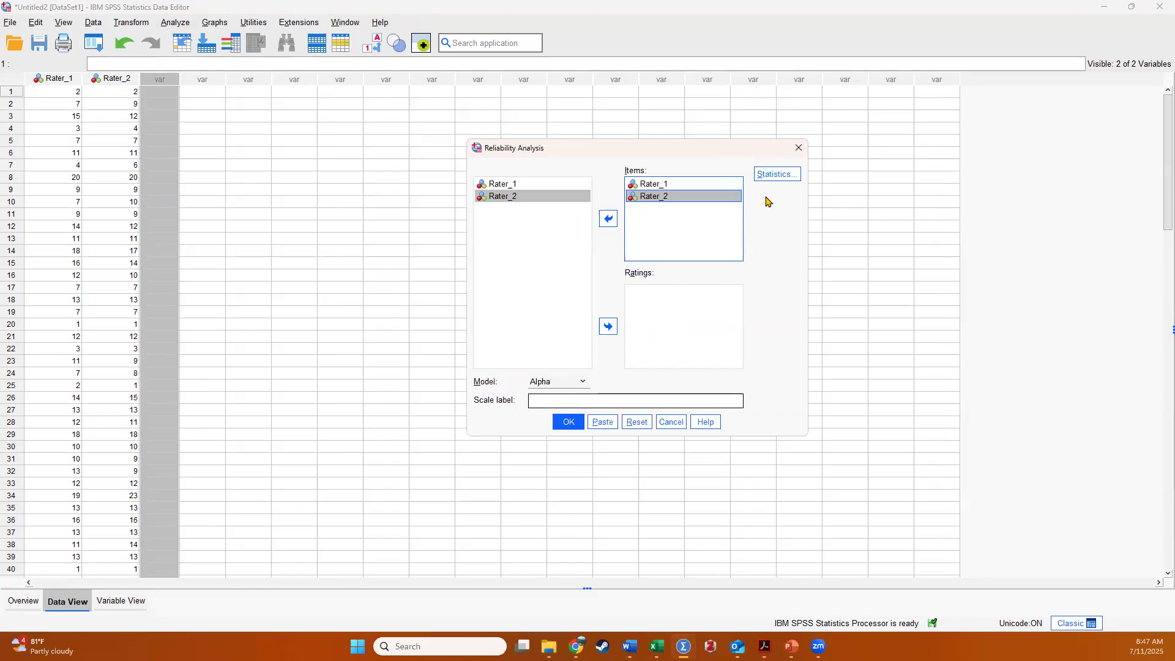
# - Request the intraclass correlation coefficient with the Two-Way Random model and Absolute Agreement type, and run the reliability analysis
pyautogui.click(766, 177)
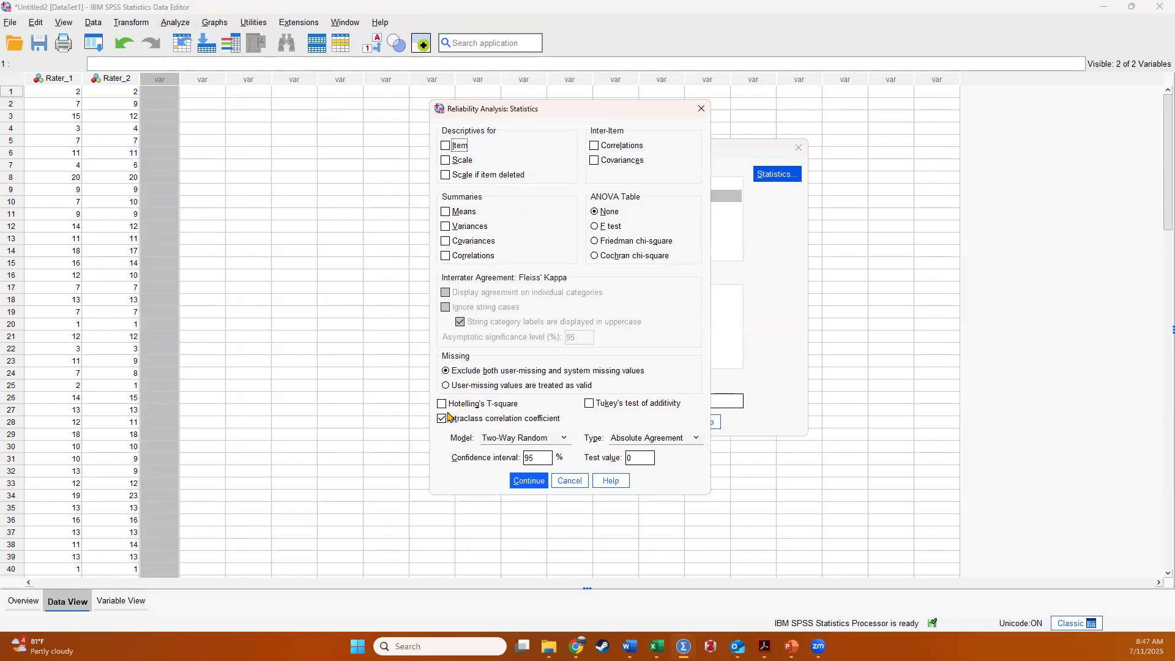
pyautogui.click(446, 418)
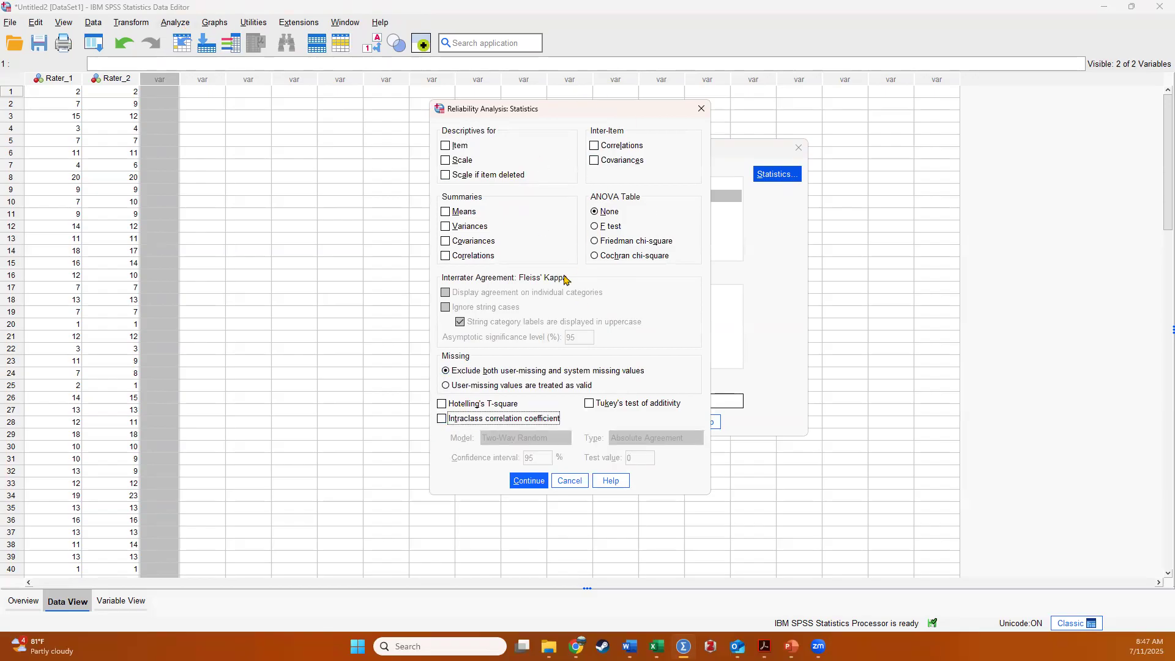
pyautogui.click(443, 419)
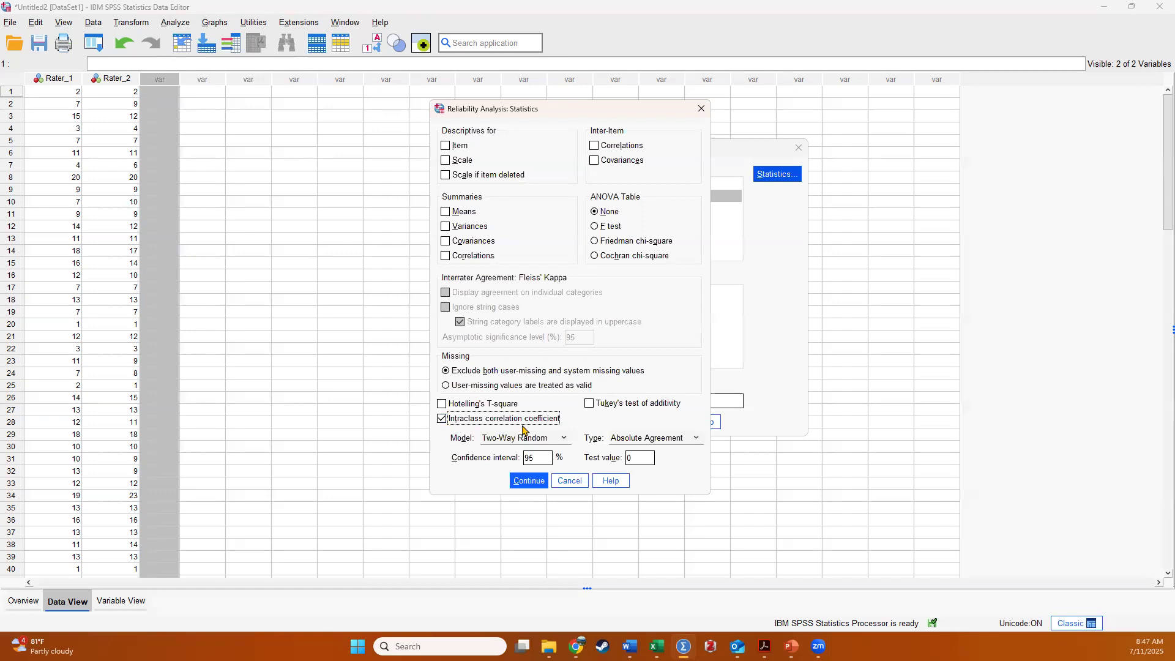
pyautogui.click(564, 438)
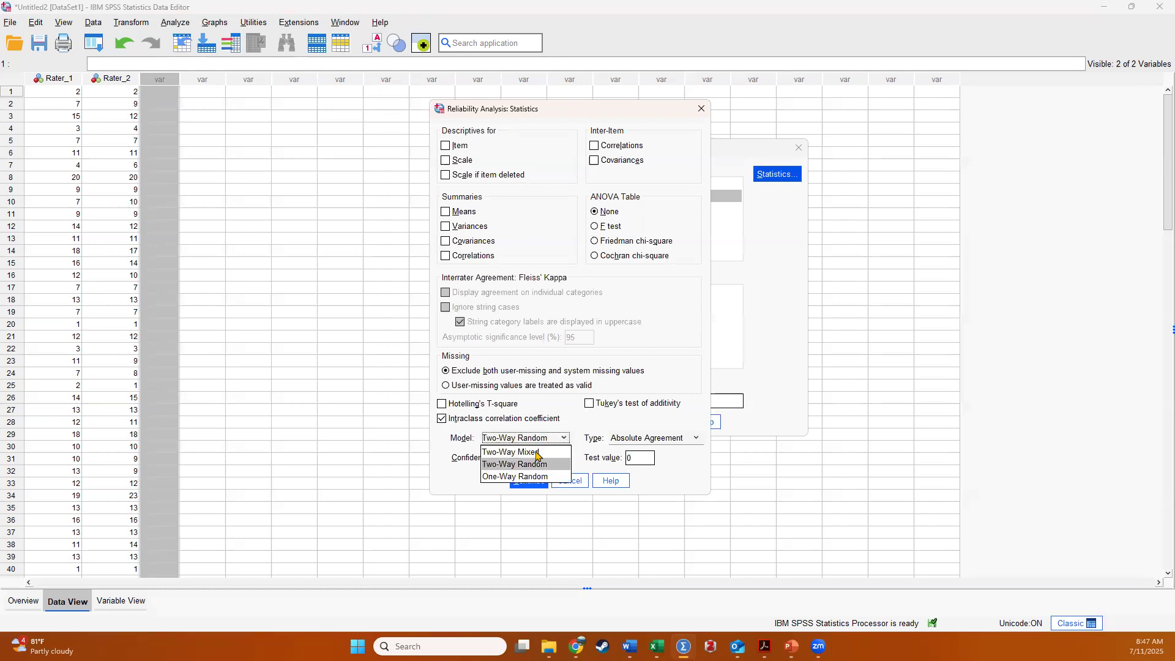
pyautogui.click(560, 468)
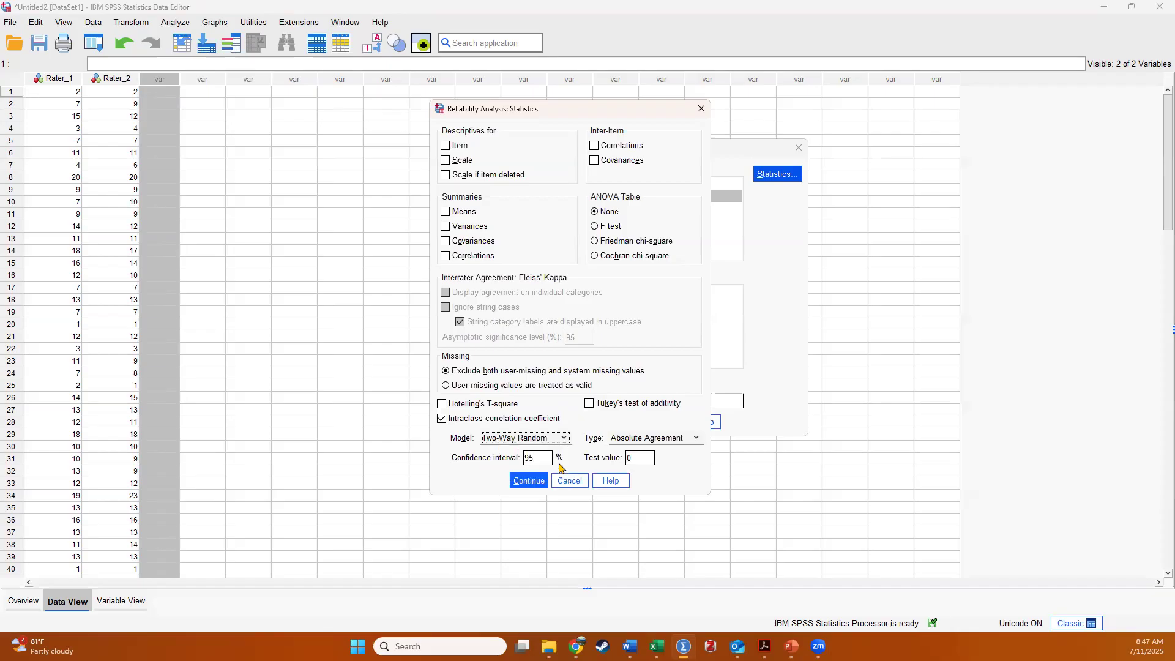
pyautogui.click(678, 442)
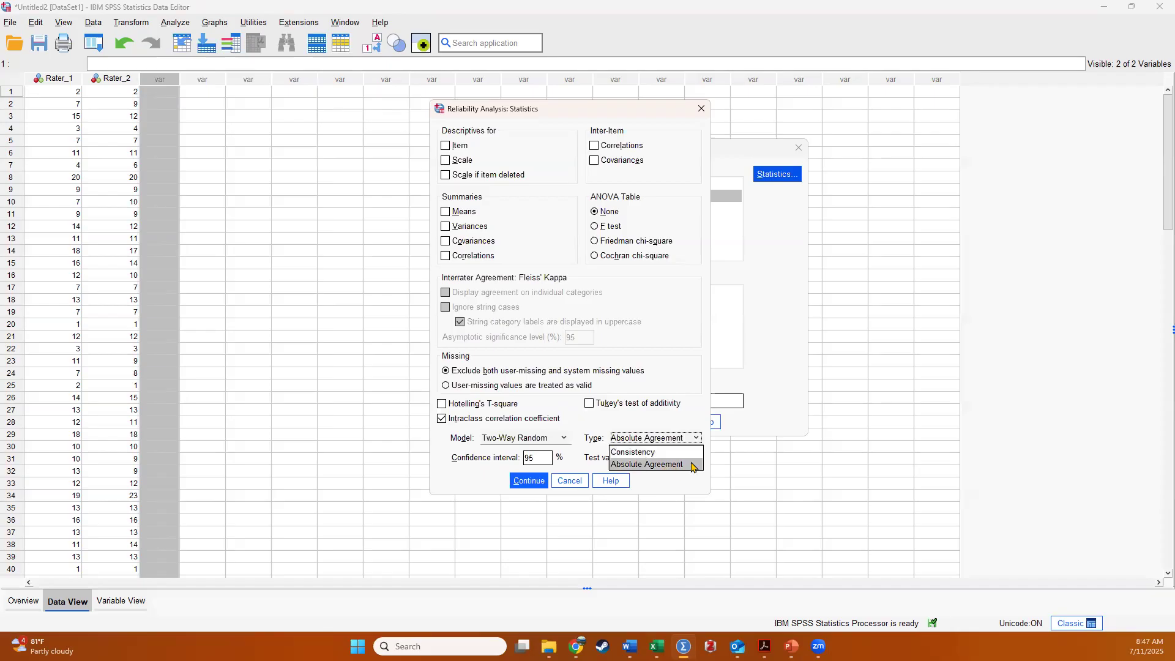
pyautogui.click(677, 464)
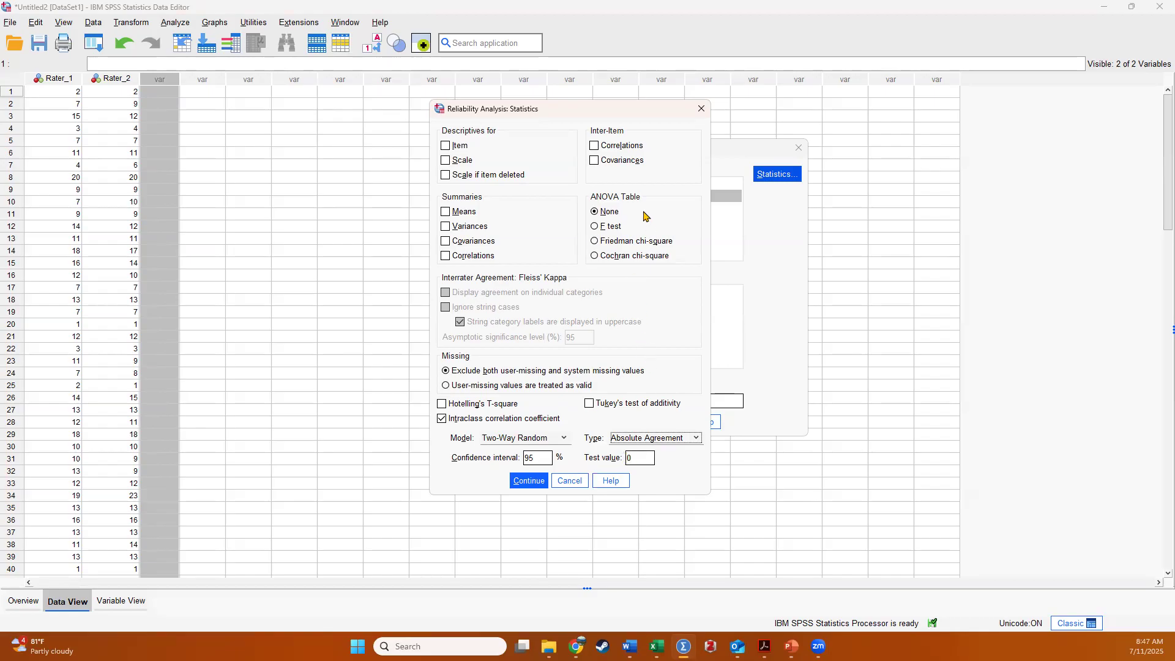
pyautogui.click(529, 482)
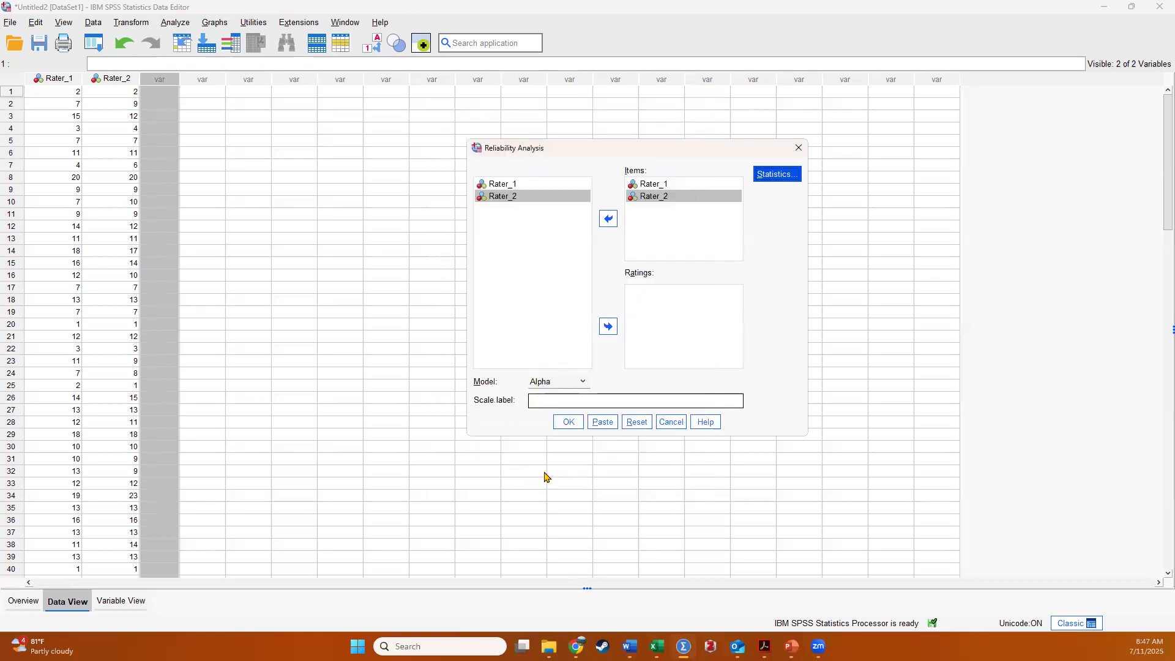
pyautogui.click(567, 423)
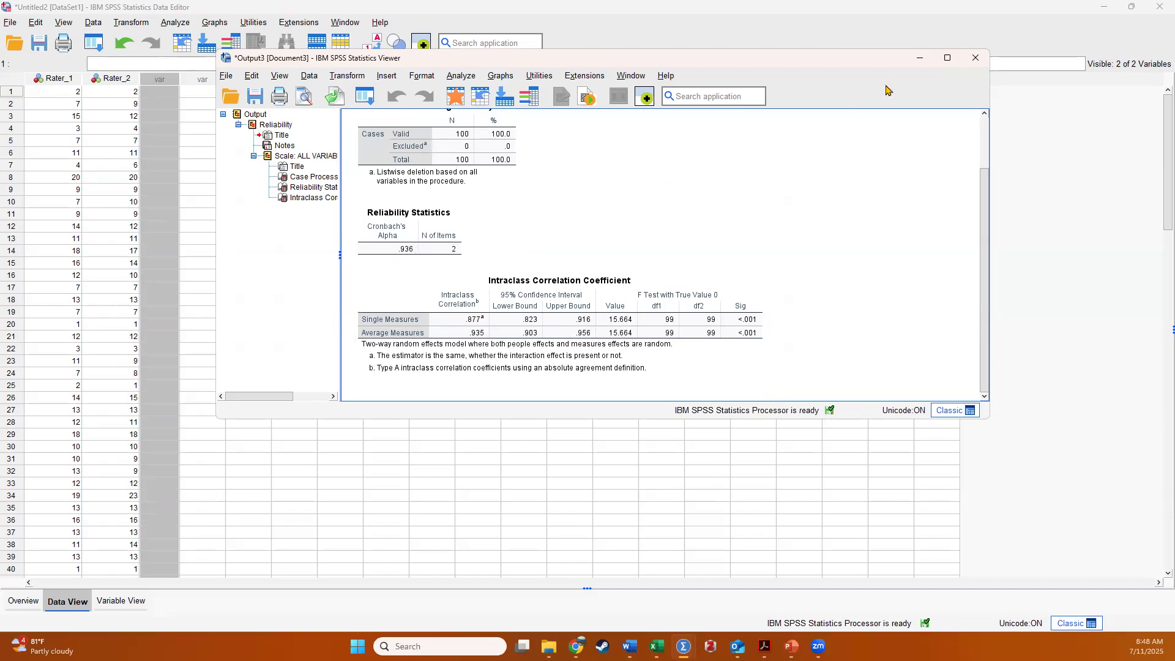
# - Minimize the output viewer and look through both raters' scores across all cases in the data
pyautogui.click(927, 62)
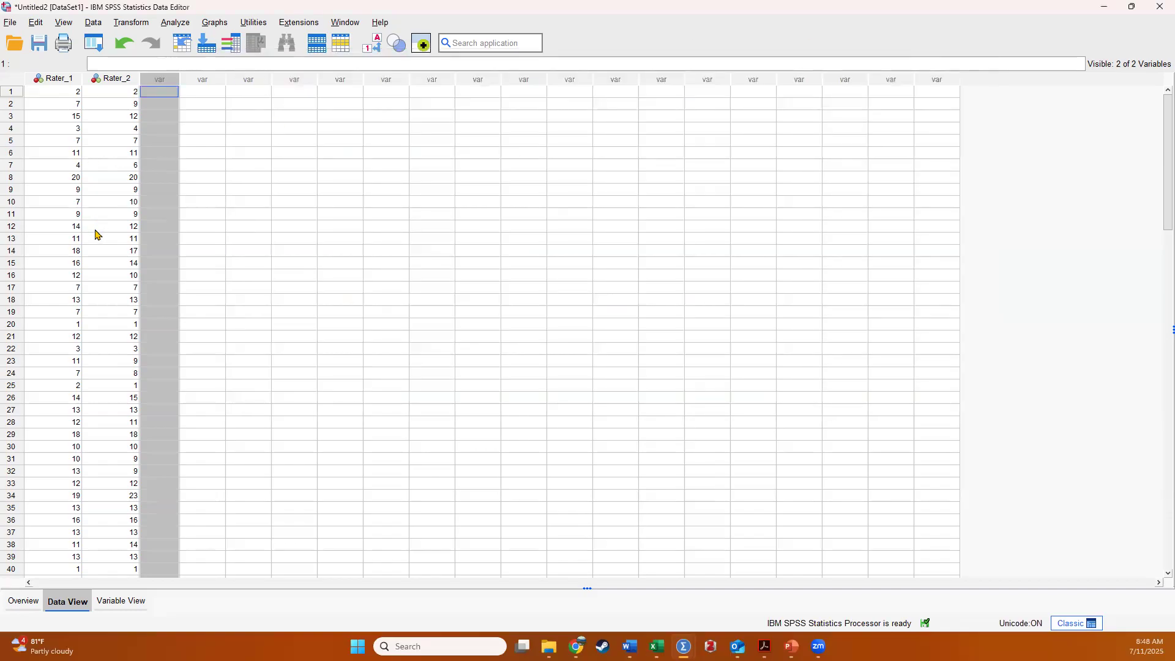
pyautogui.scroll(-15, 98, 233)
pyautogui.scroll(-5, 101, 233)
pyautogui.scroll(12, 101, 233)
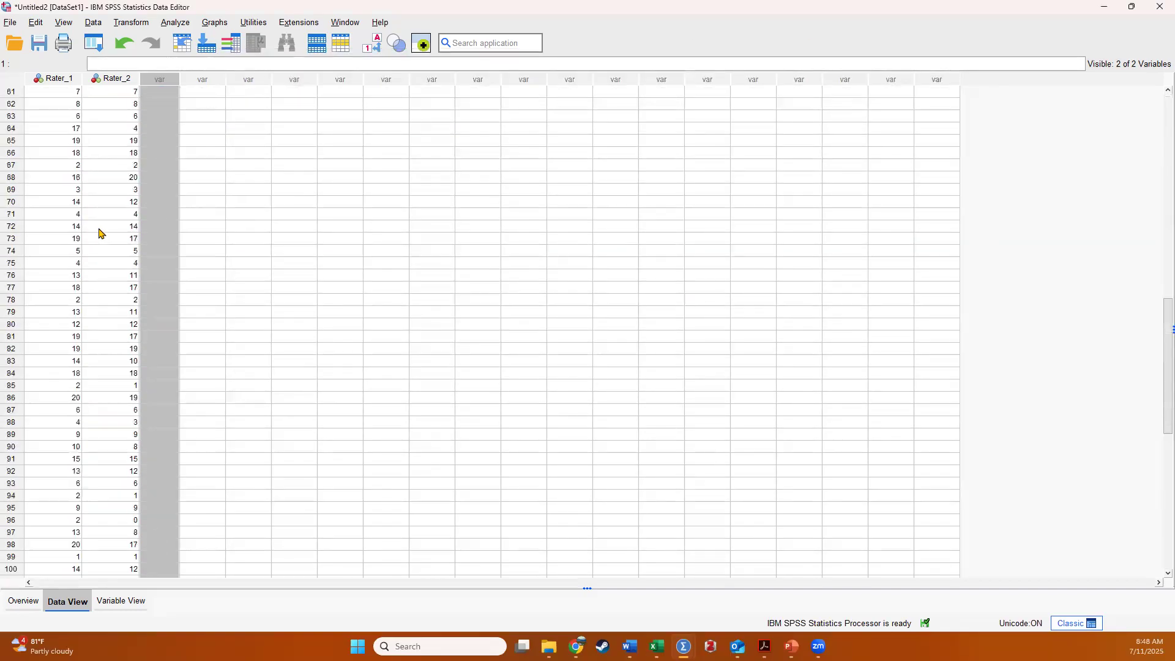
pyautogui.scroll(10, 101, 234)
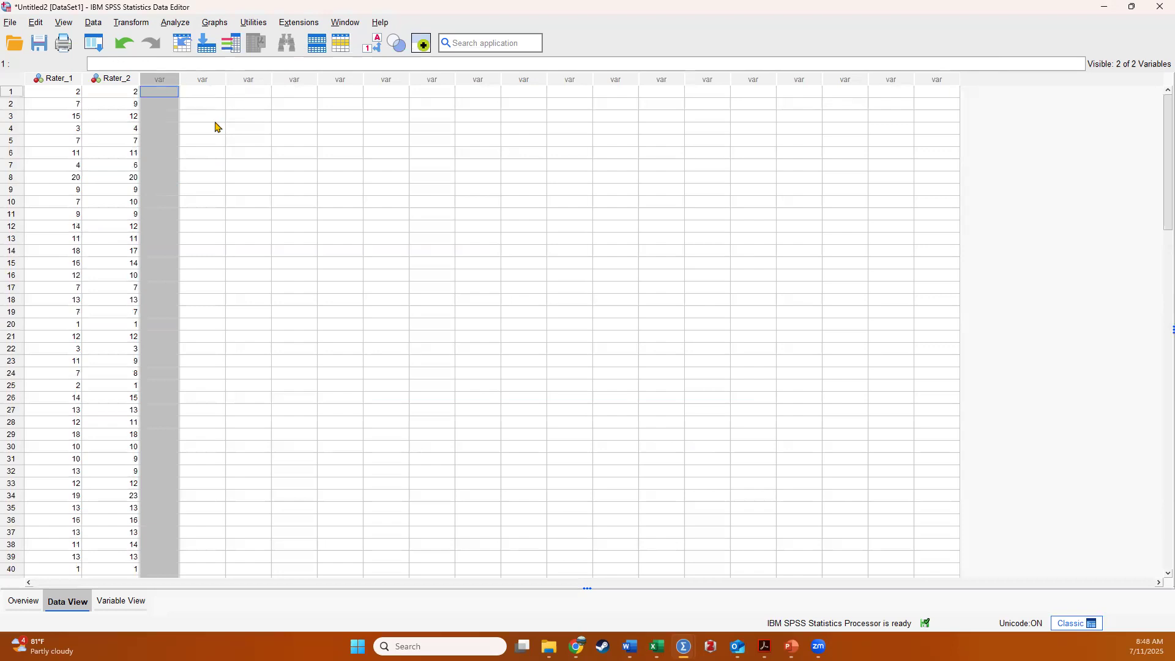
# - Start computing a new variable with the numeric expression Rater_1 - Rater_2
pyautogui.click(61, 78)
pyautogui.click(134, 25)
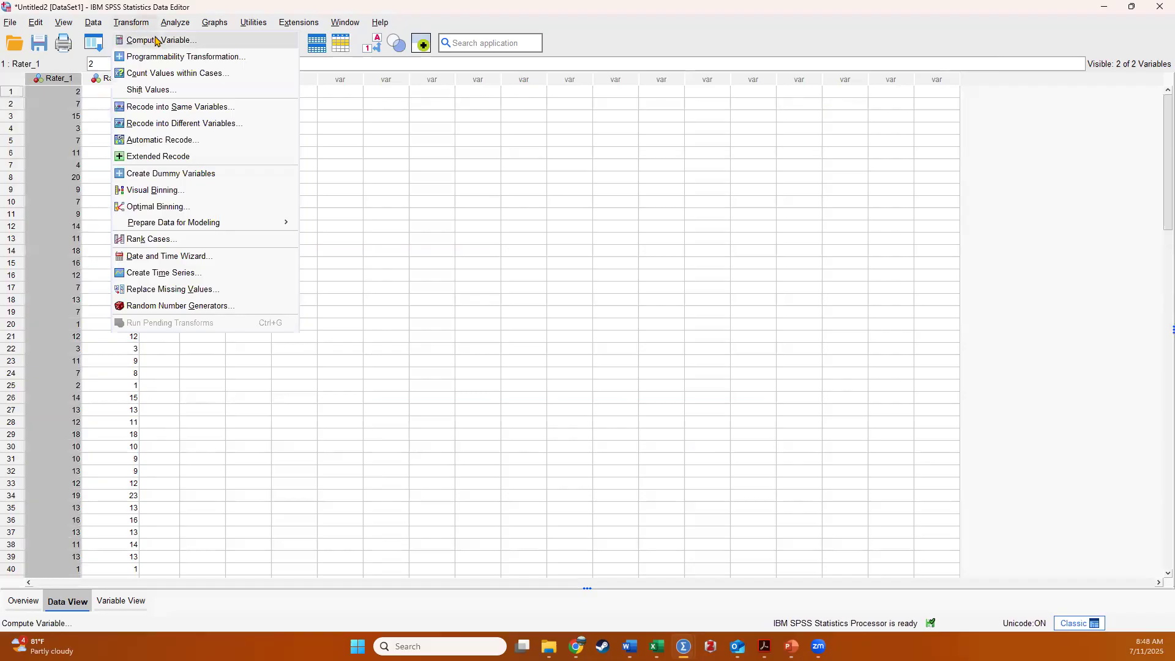
pyautogui.click(154, 40)
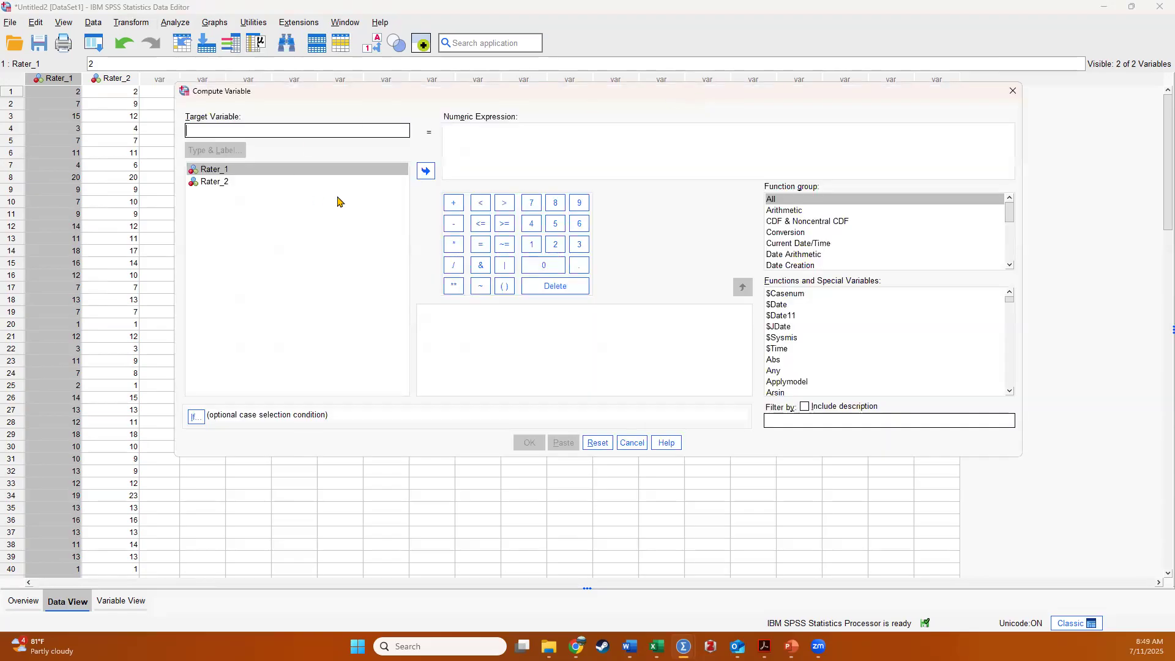
pyautogui.click(427, 174)
pyautogui.click(454, 224)
pyautogui.click(357, 182)
pyautogui.click(427, 172)
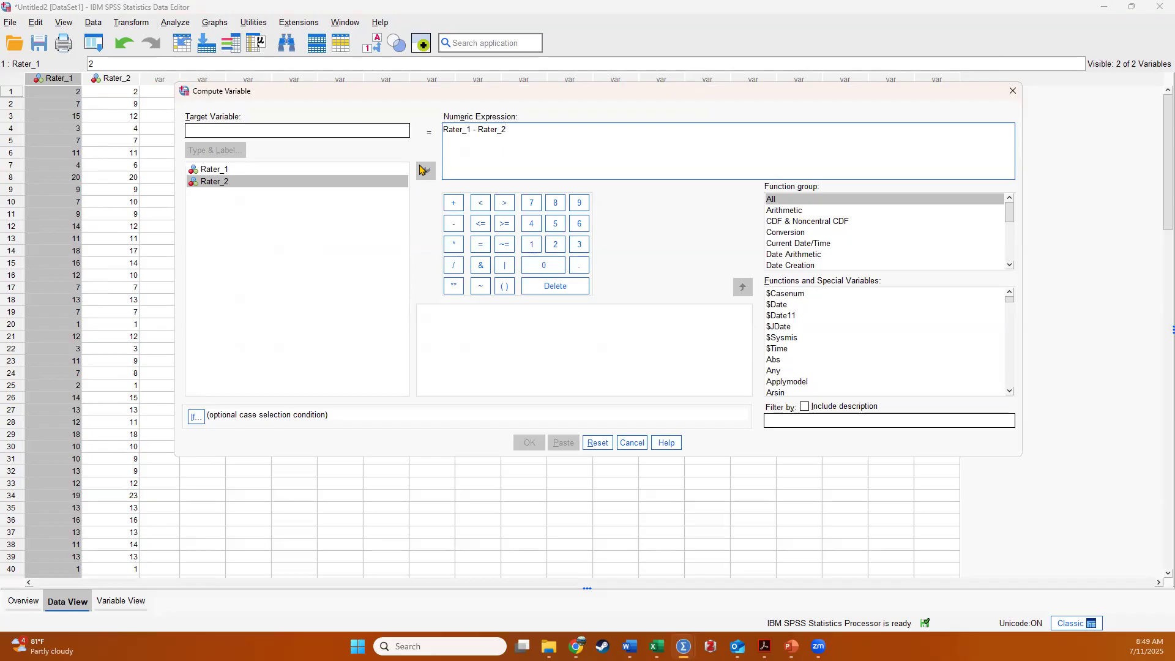
# - Name the target variable Rater_Difference, run the computation, and minimize the output viewer to return to the data
pyautogui.click(349, 132)
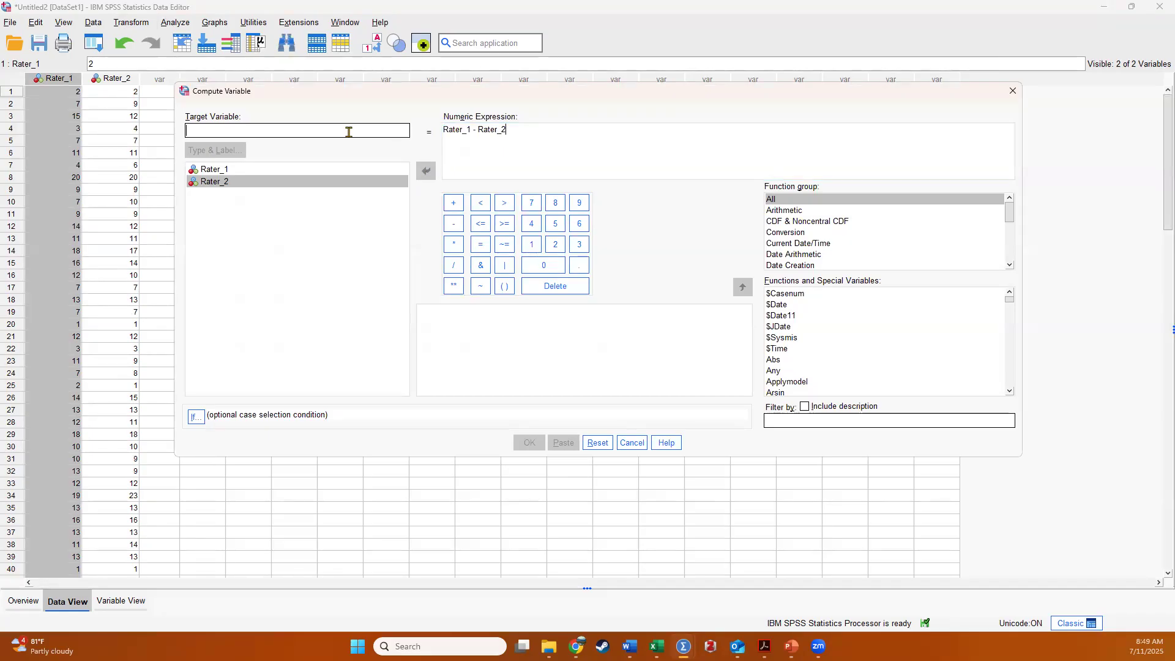
pyautogui.write('Rater')
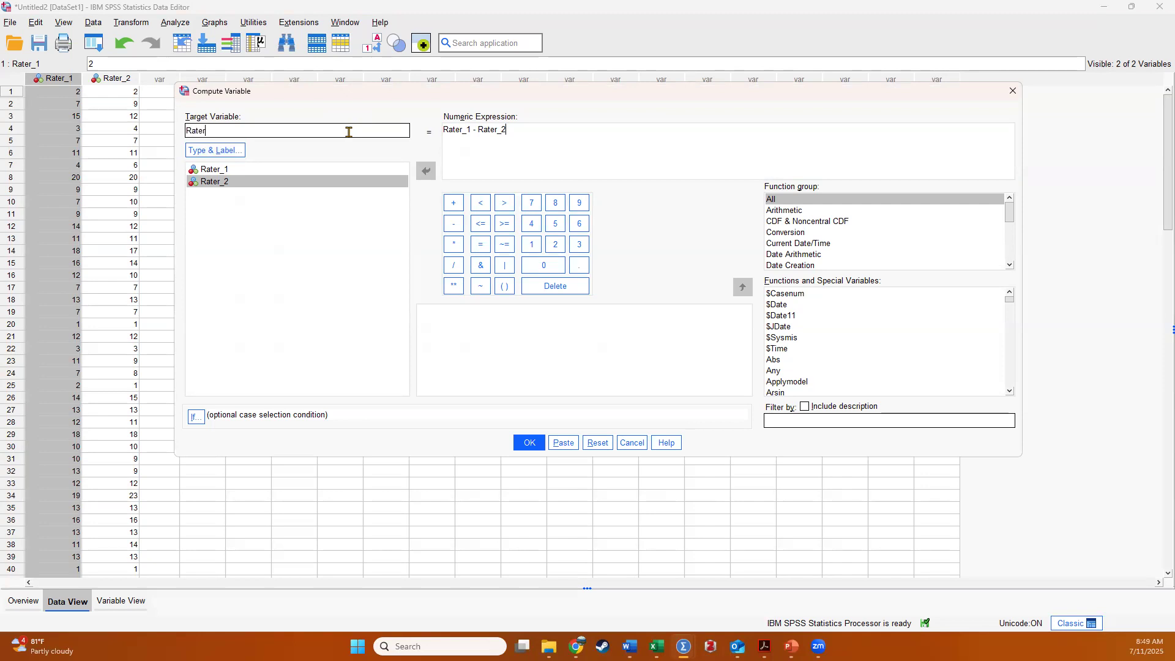
pyautogui.write('_Difference')
pyautogui.click(530, 443)
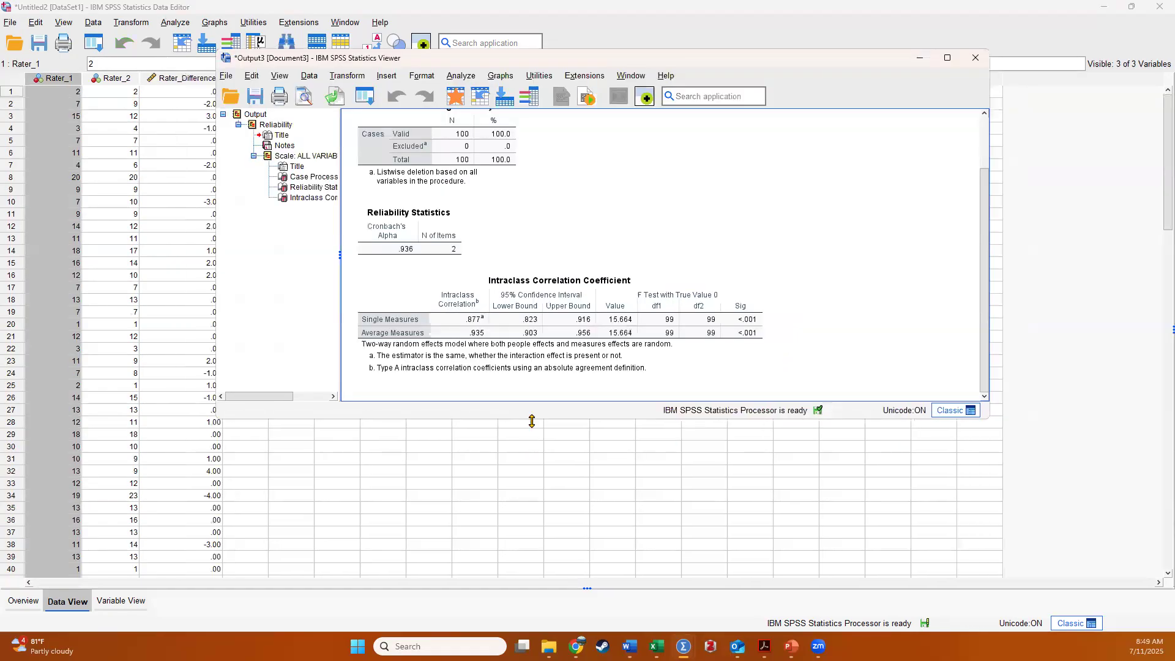
pyautogui.click(919, 59)
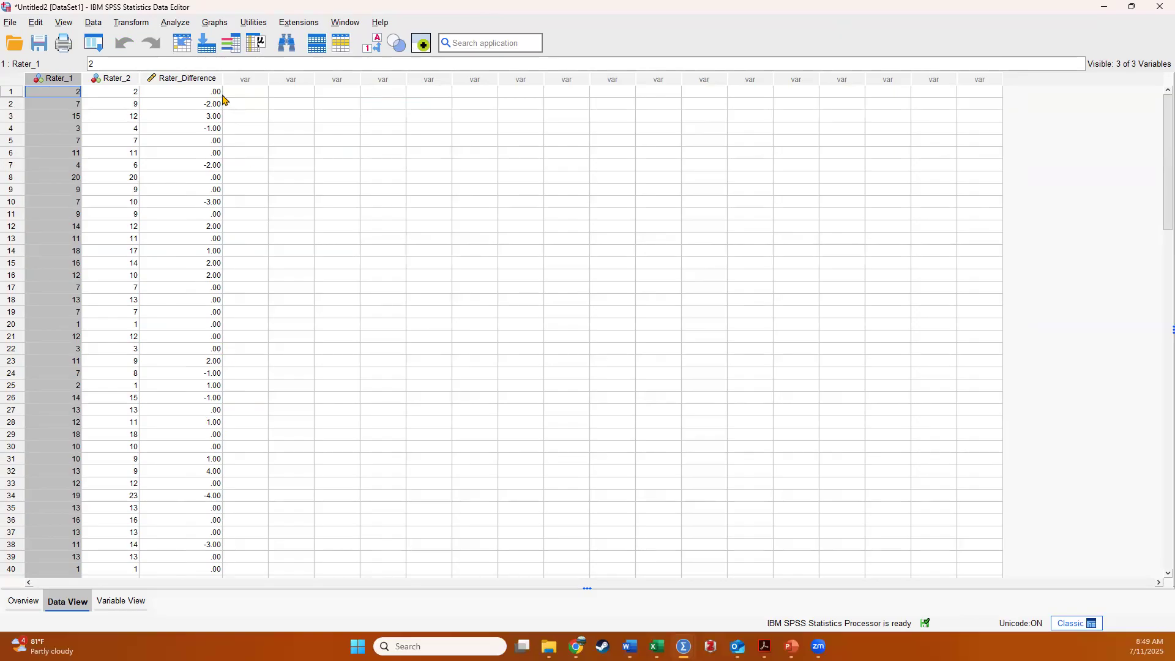
# - Start an Explore descriptive analysis with Rater_Difference as the dependent variable
pyautogui.click(185, 25)
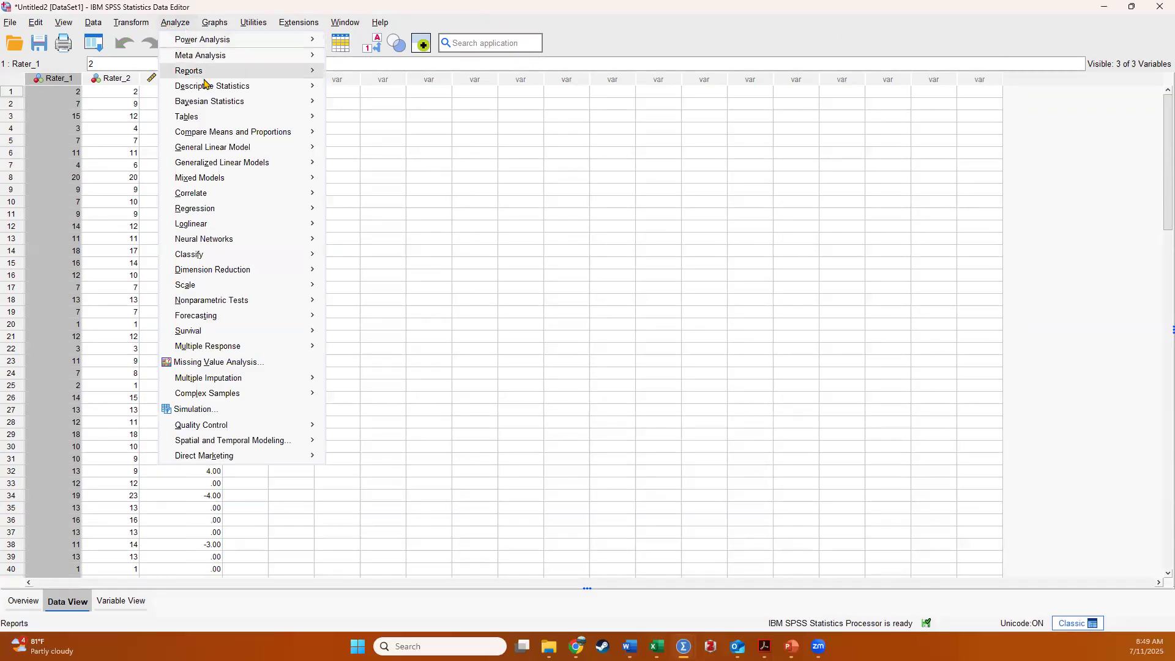
pyautogui.moveTo(323, 102)
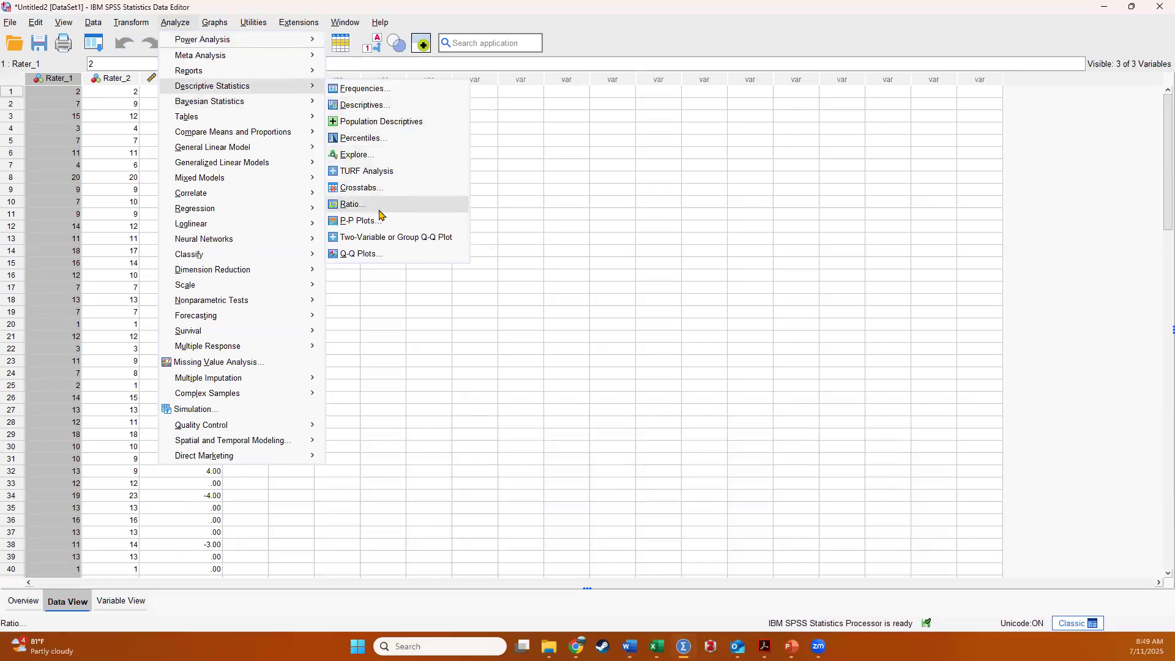
pyautogui.click(414, 158)
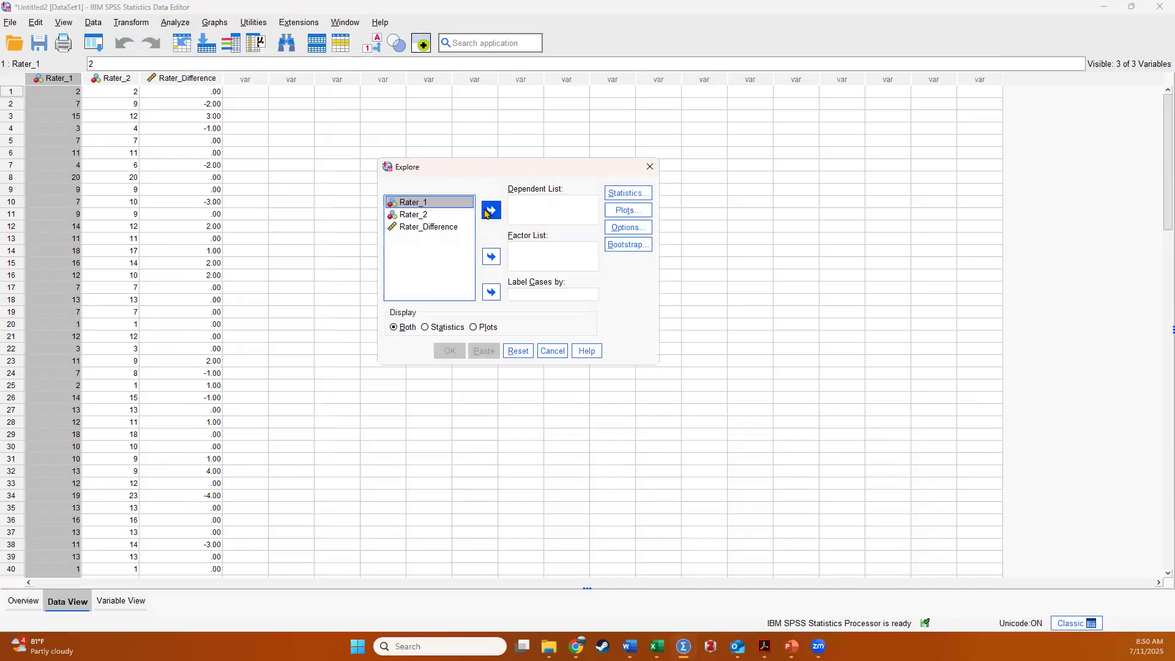
pyautogui.click(454, 228)
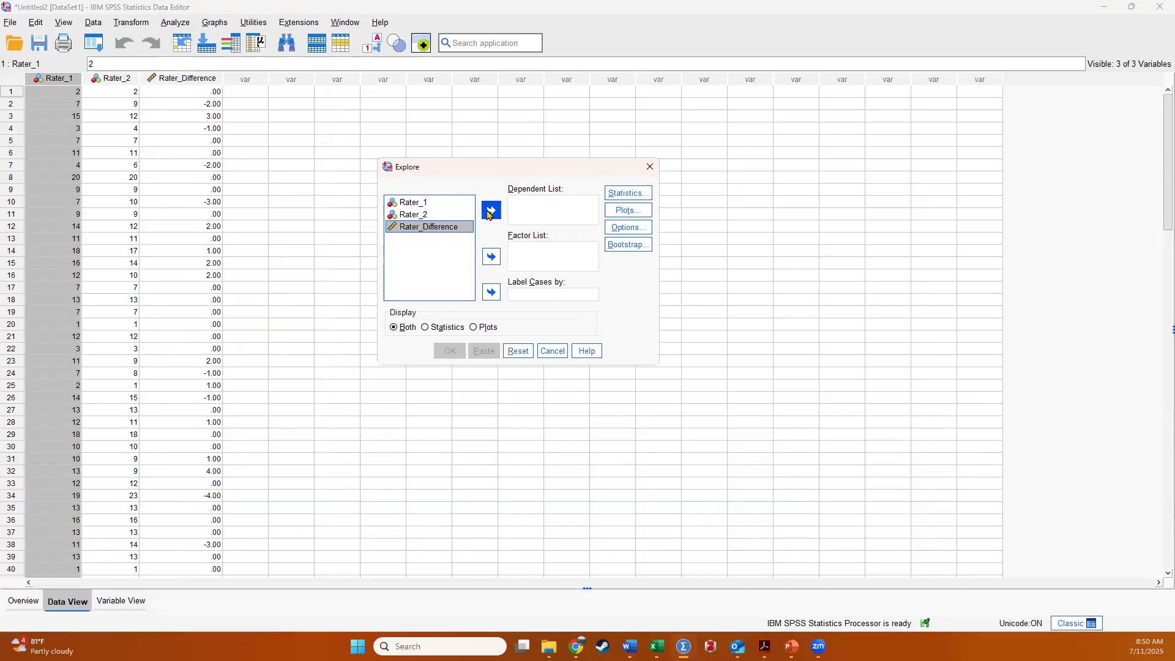
pyautogui.click(490, 211)
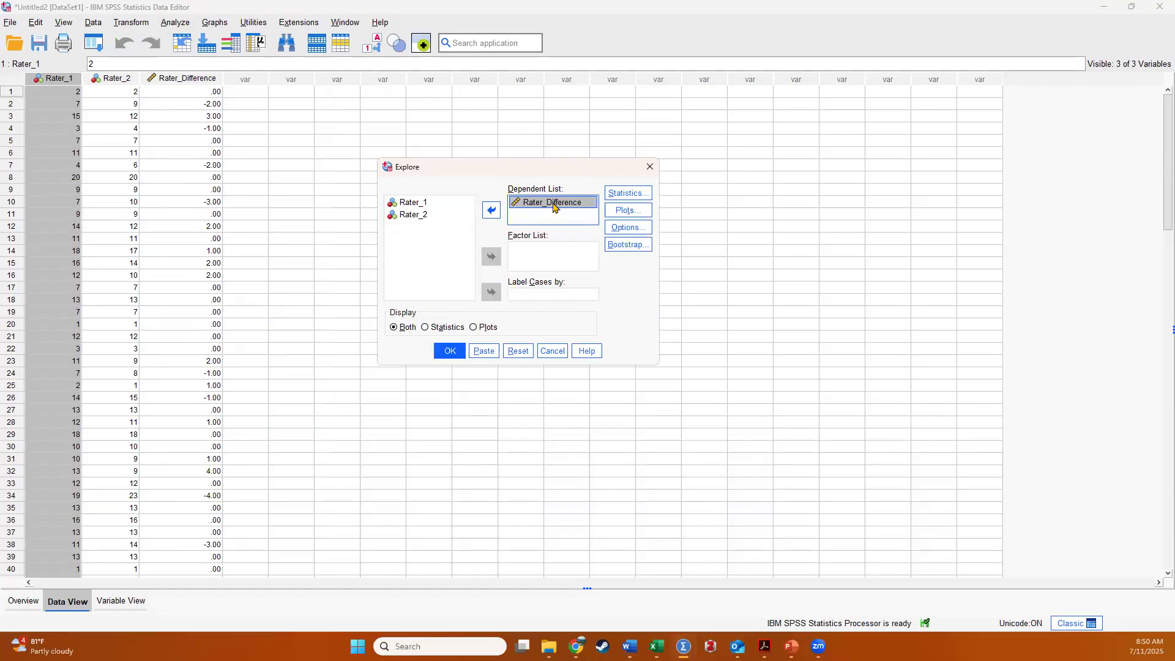
# - Include outliers in the statistics of the Explore analysis
pyautogui.click(616, 193)
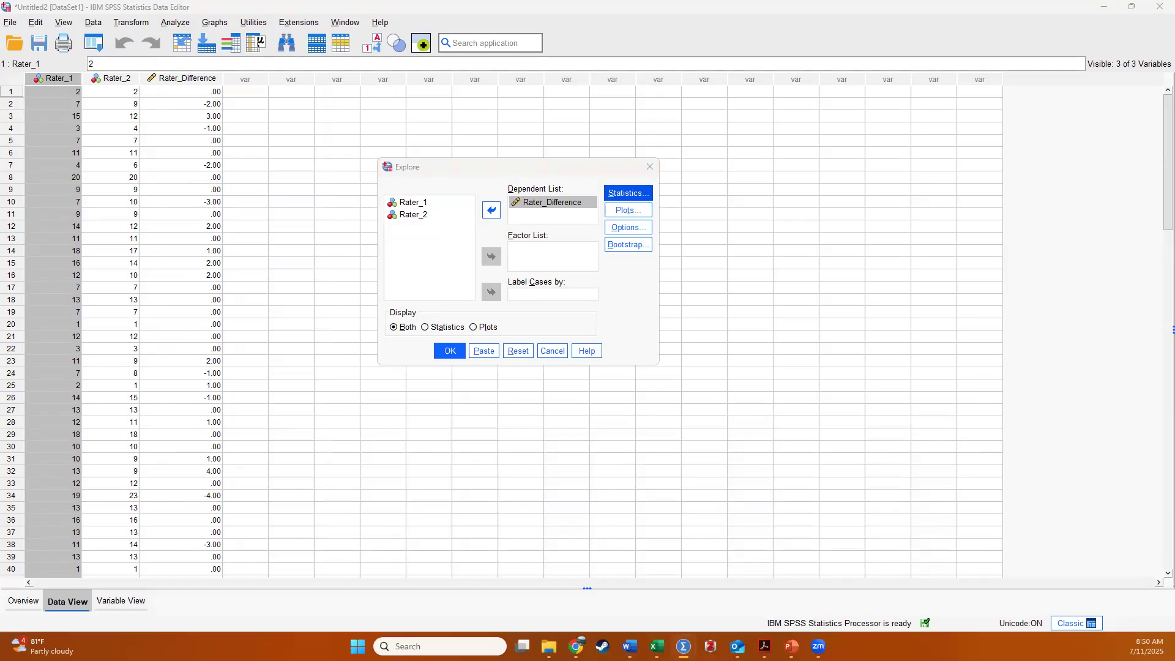
pyautogui.click(762, 203)
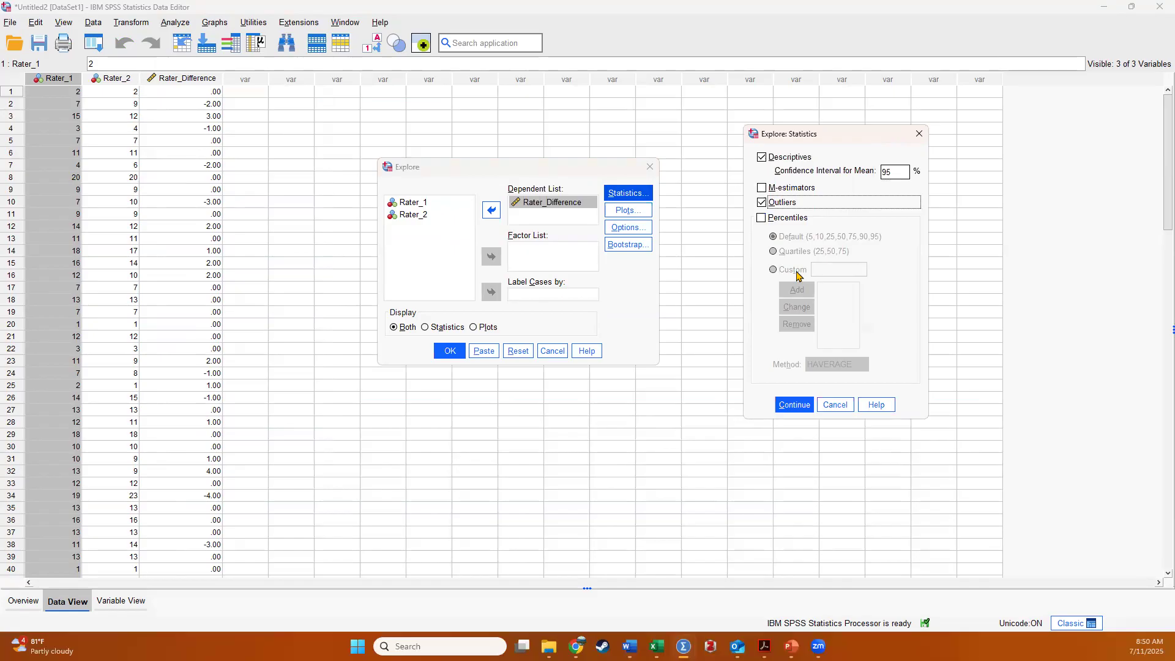
pyautogui.click(795, 405)
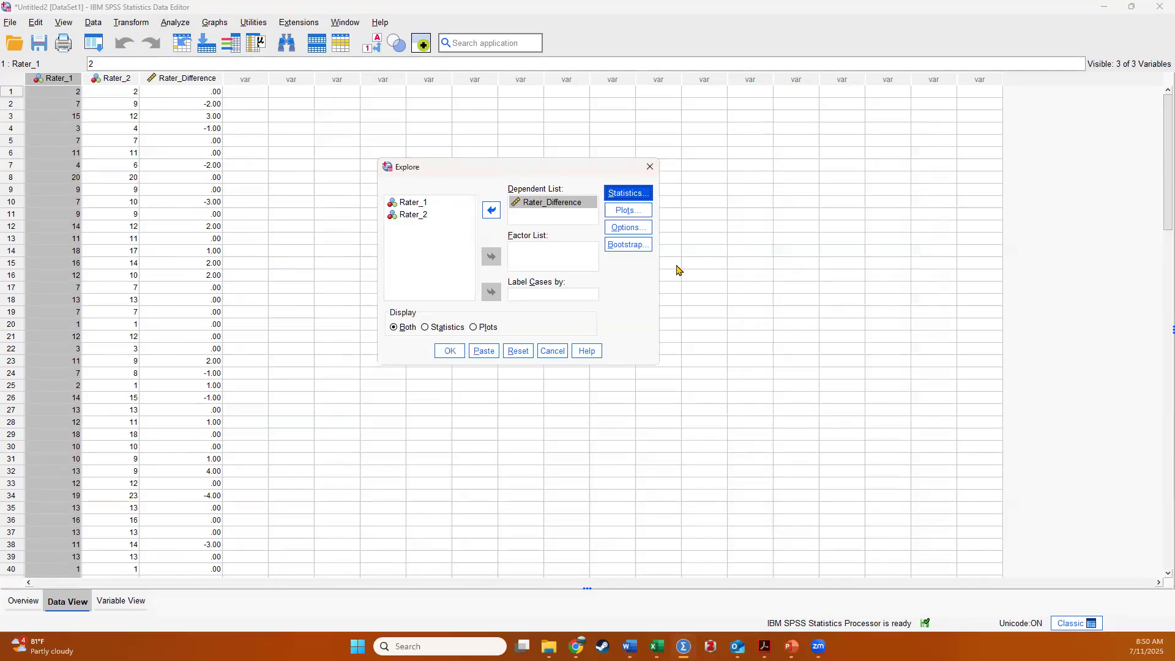
# - Request a histogram and normality plots with tests, leave out the stem-and-leaf plot, and run the Explore analysis
pyautogui.click(639, 214)
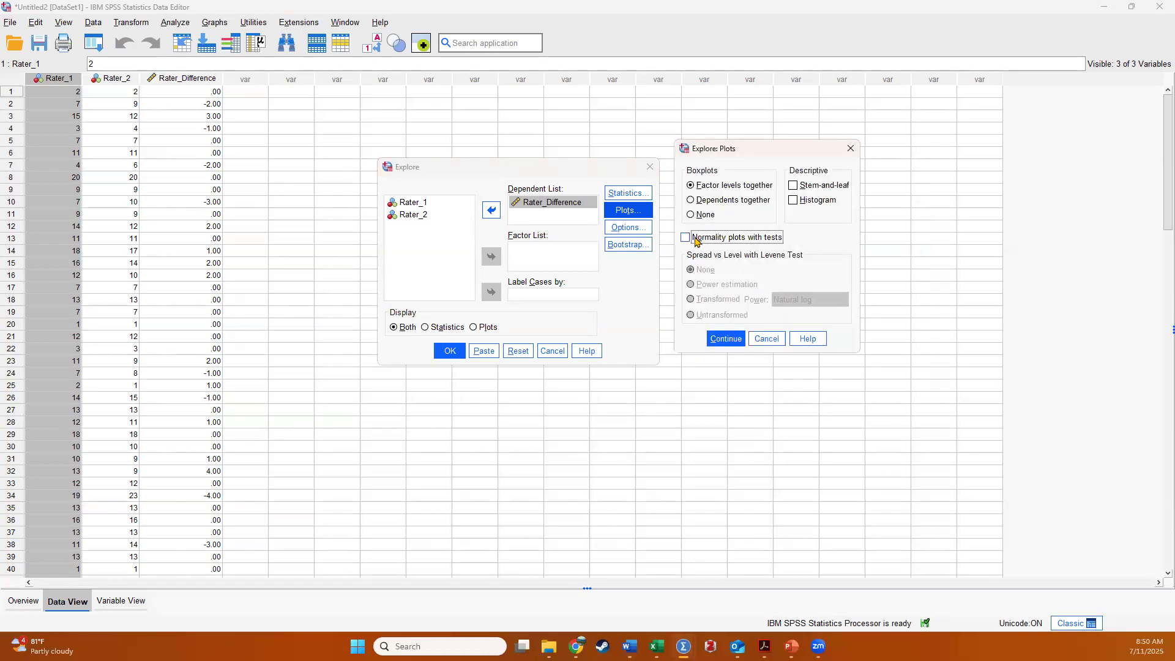
pyautogui.click(793, 205)
pyautogui.click(685, 238)
pyautogui.click(725, 339)
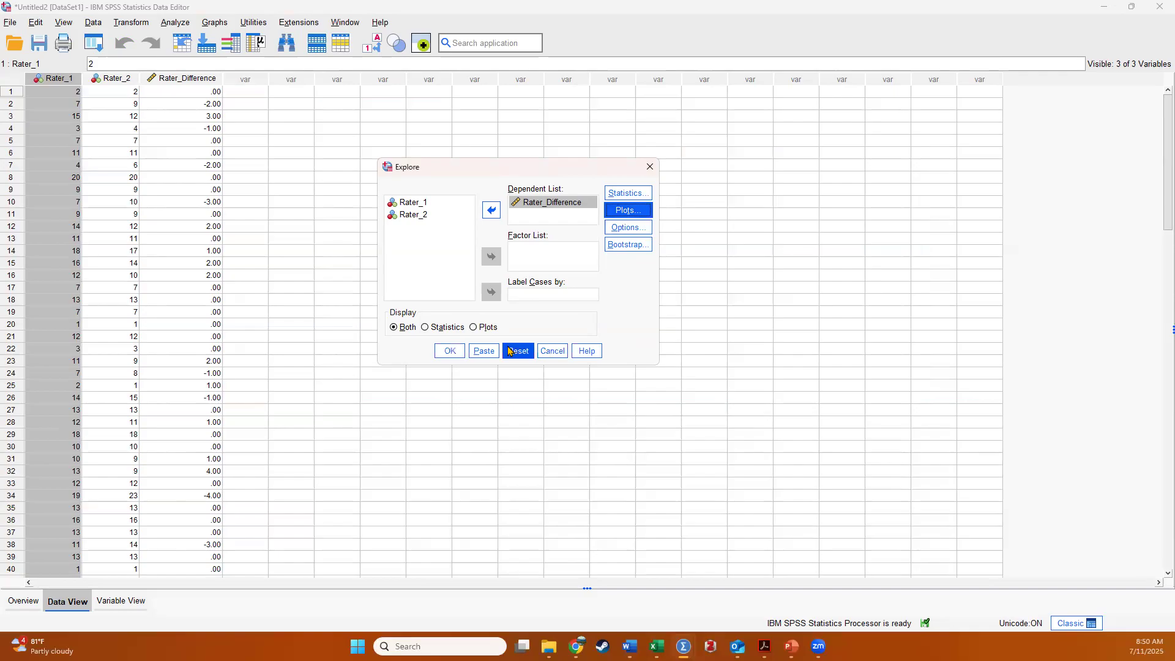
pyautogui.click(451, 352)
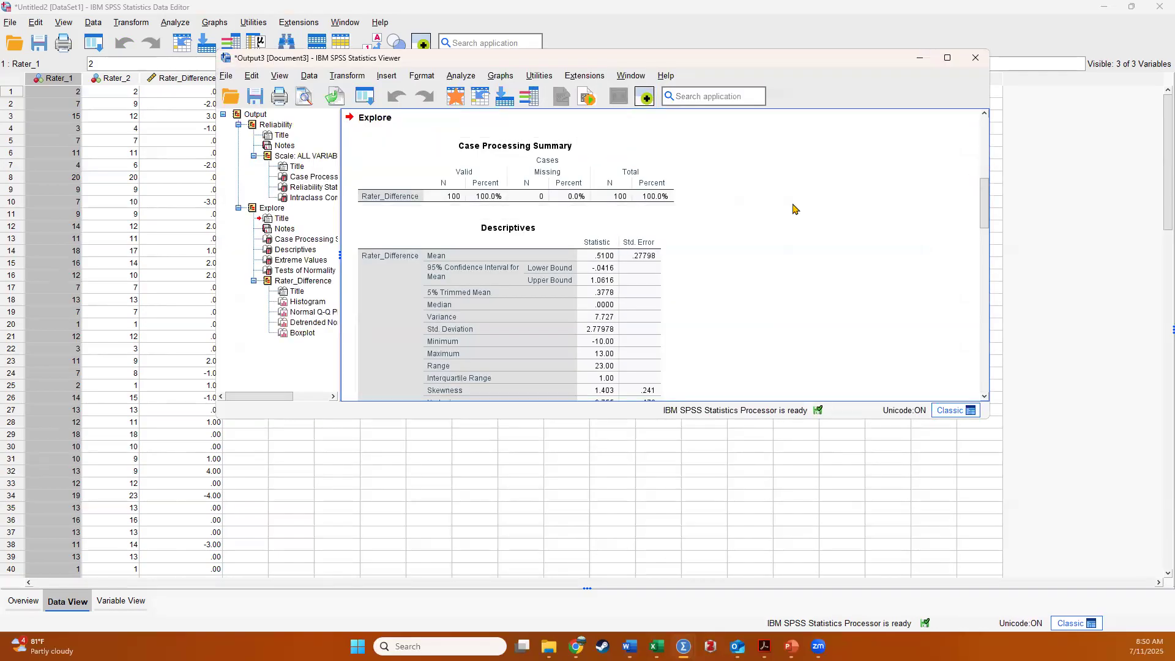
# - Review the Descriptives and Extreme Values tables and the boxplot of Rater_Difference in the output
pyautogui.moveTo(983, 205); pyautogui.dragTo(982, 214)
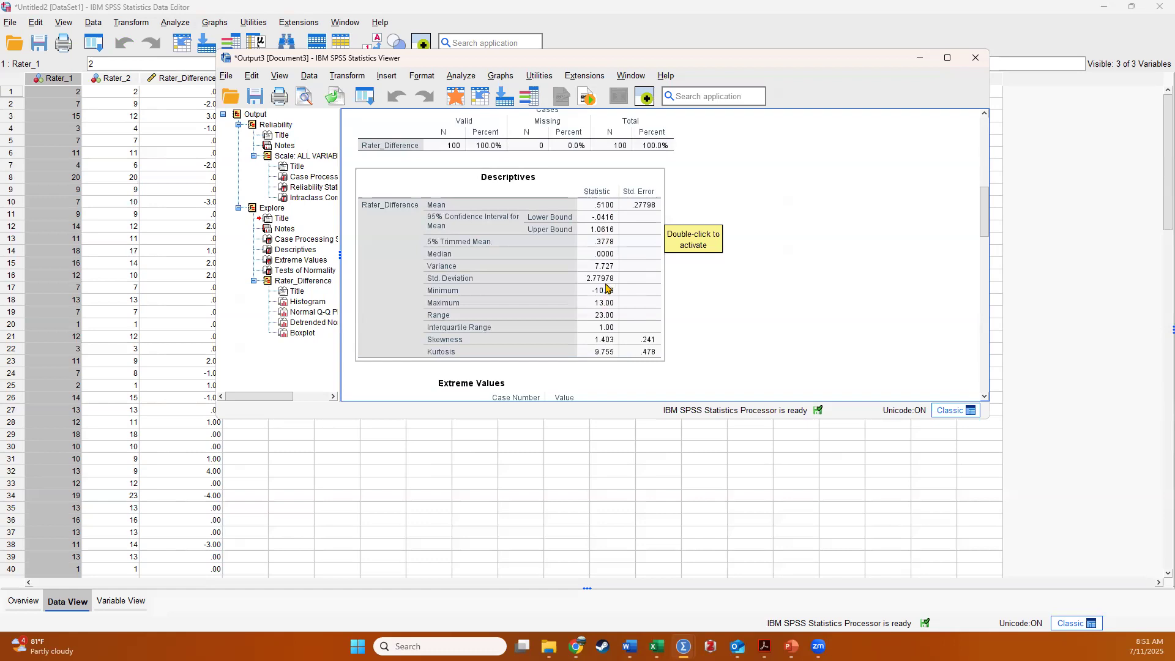
pyautogui.moveTo(982, 208); pyautogui.dragTo(951, 247)
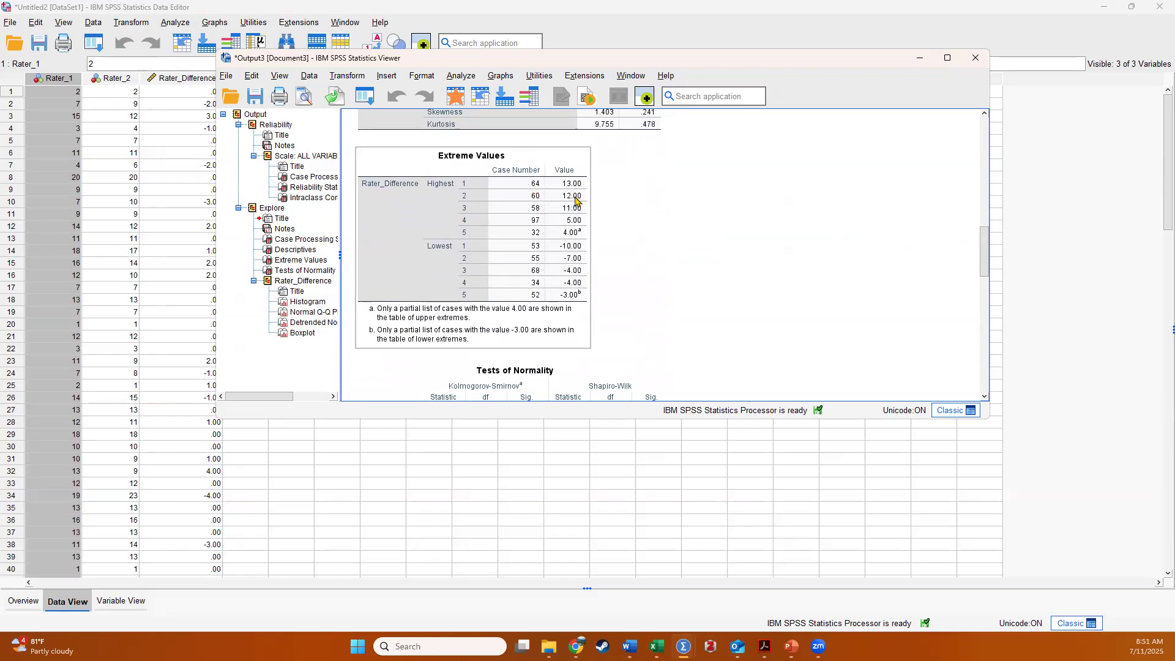
pyautogui.moveTo(985, 243); pyautogui.dragTo(951, 355)
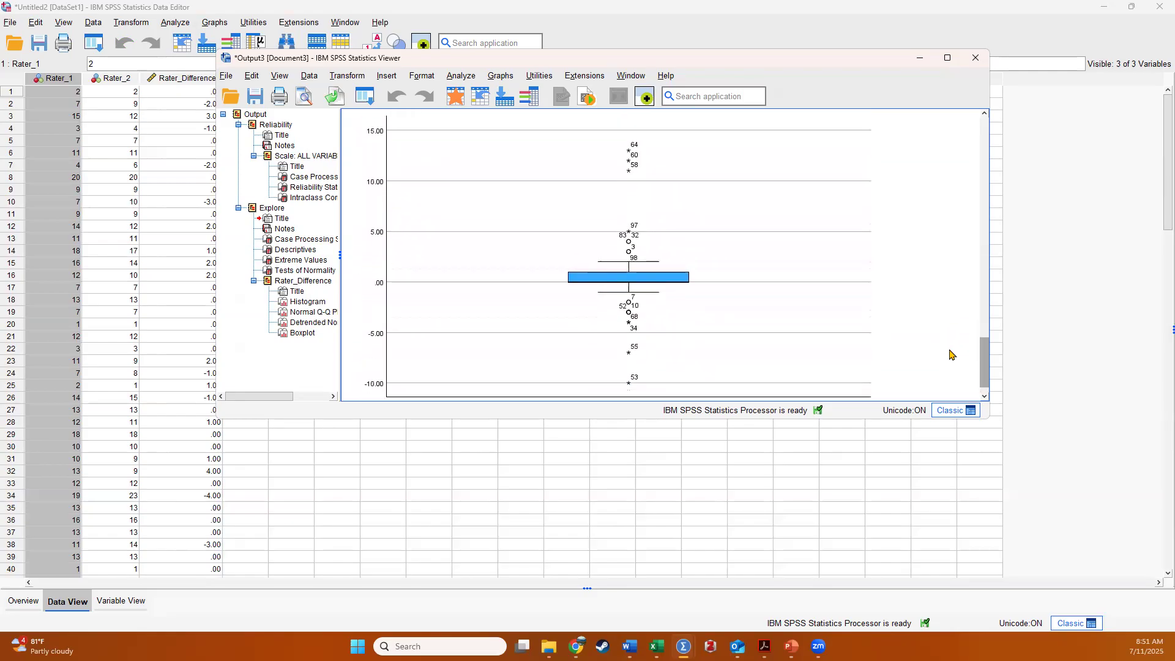
pyautogui.click(854, 297)
# - Return to the data and locate outlier case 64, selecting its Rater_Difference value
pyautogui.click(73, 218)
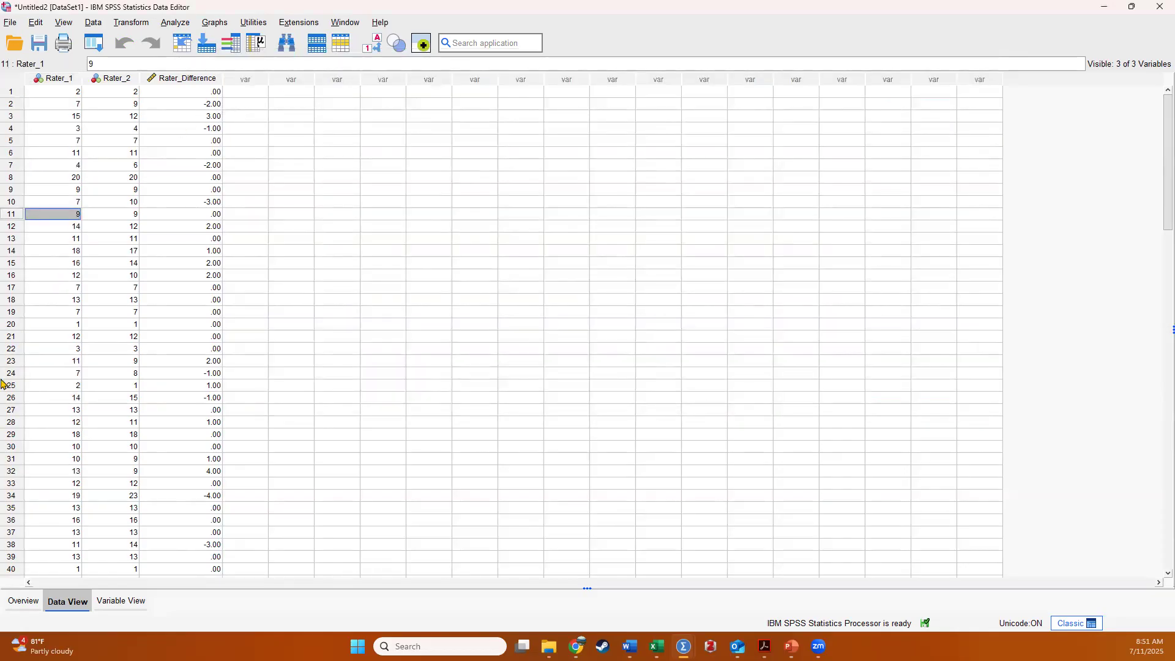
pyautogui.scroll(-10, 46, 454)
pyautogui.scroll(-3, 43, 454)
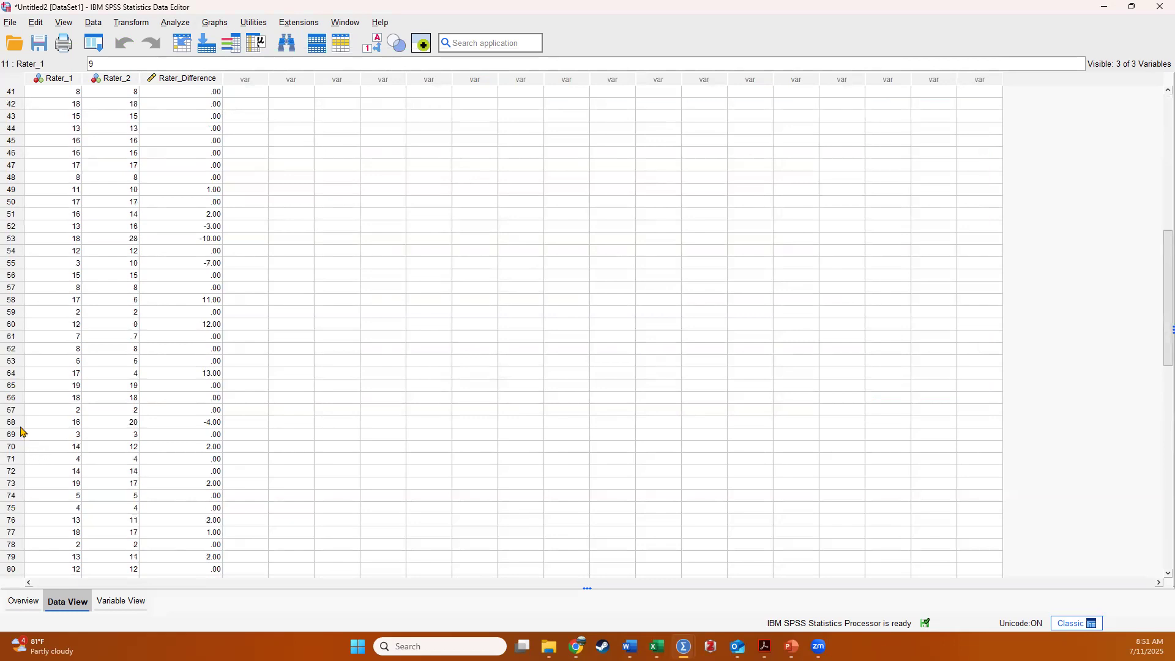
pyautogui.click(14, 375)
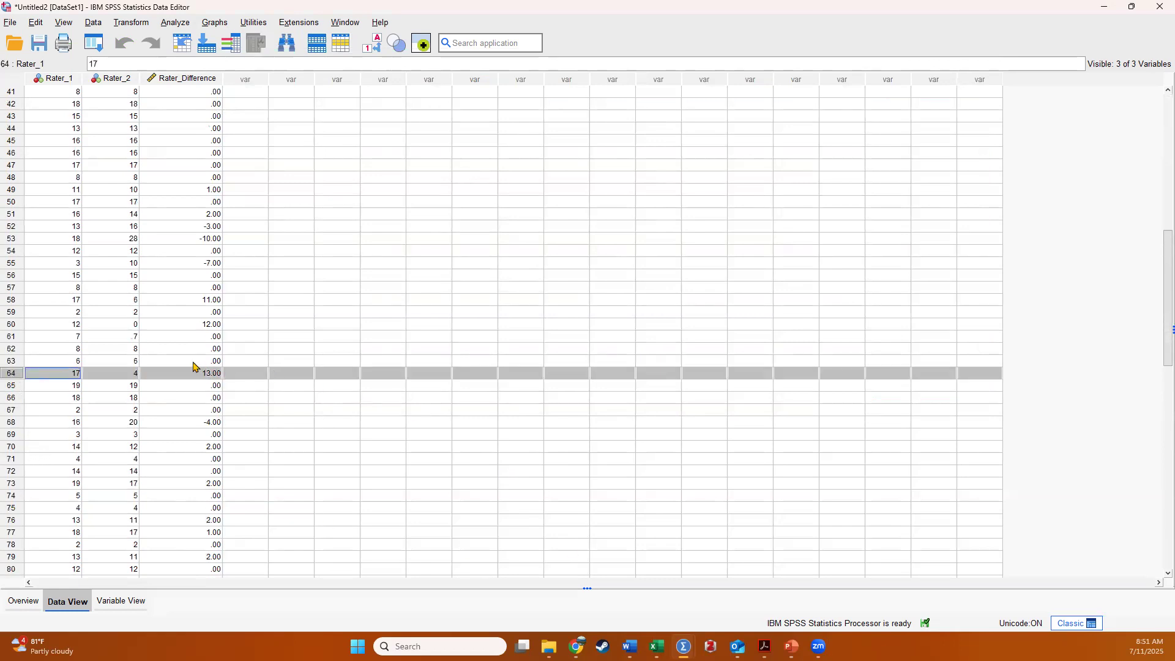
pyautogui.click(210, 378)
# - Bring back the output viewer with the boxplot and move it clear of the Rater_Difference column for comparison
pyautogui.moveTo(683, 646)
pyautogui.click(725, 596)
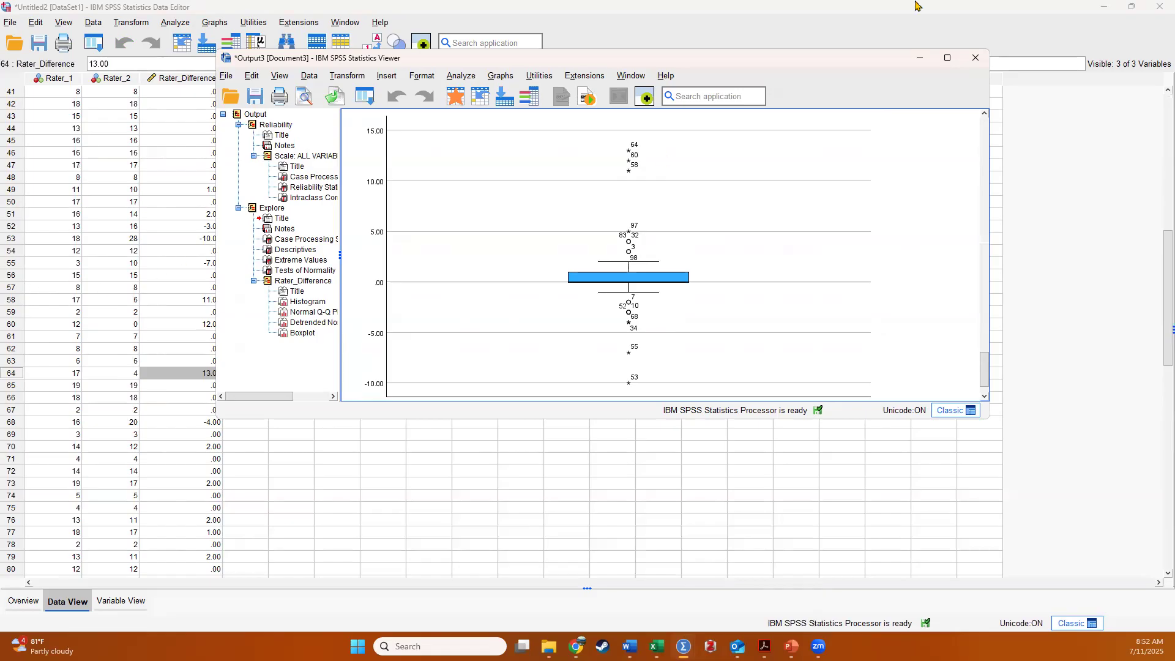
pyautogui.moveTo(834, 66); pyautogui.dragTo(927, 70)
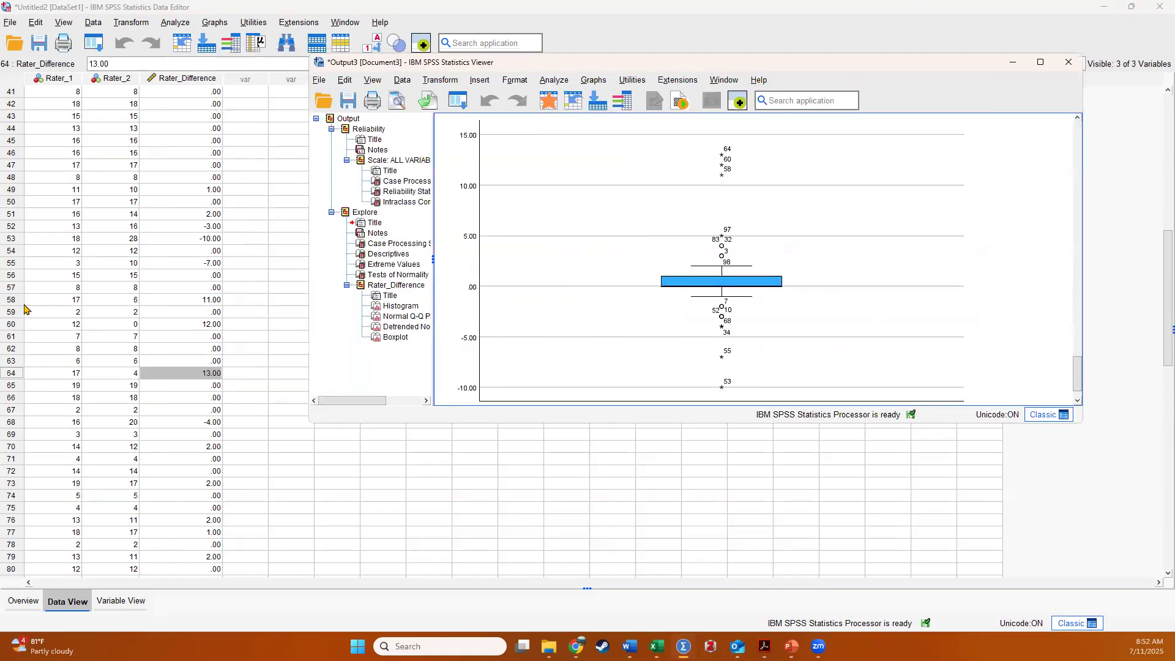